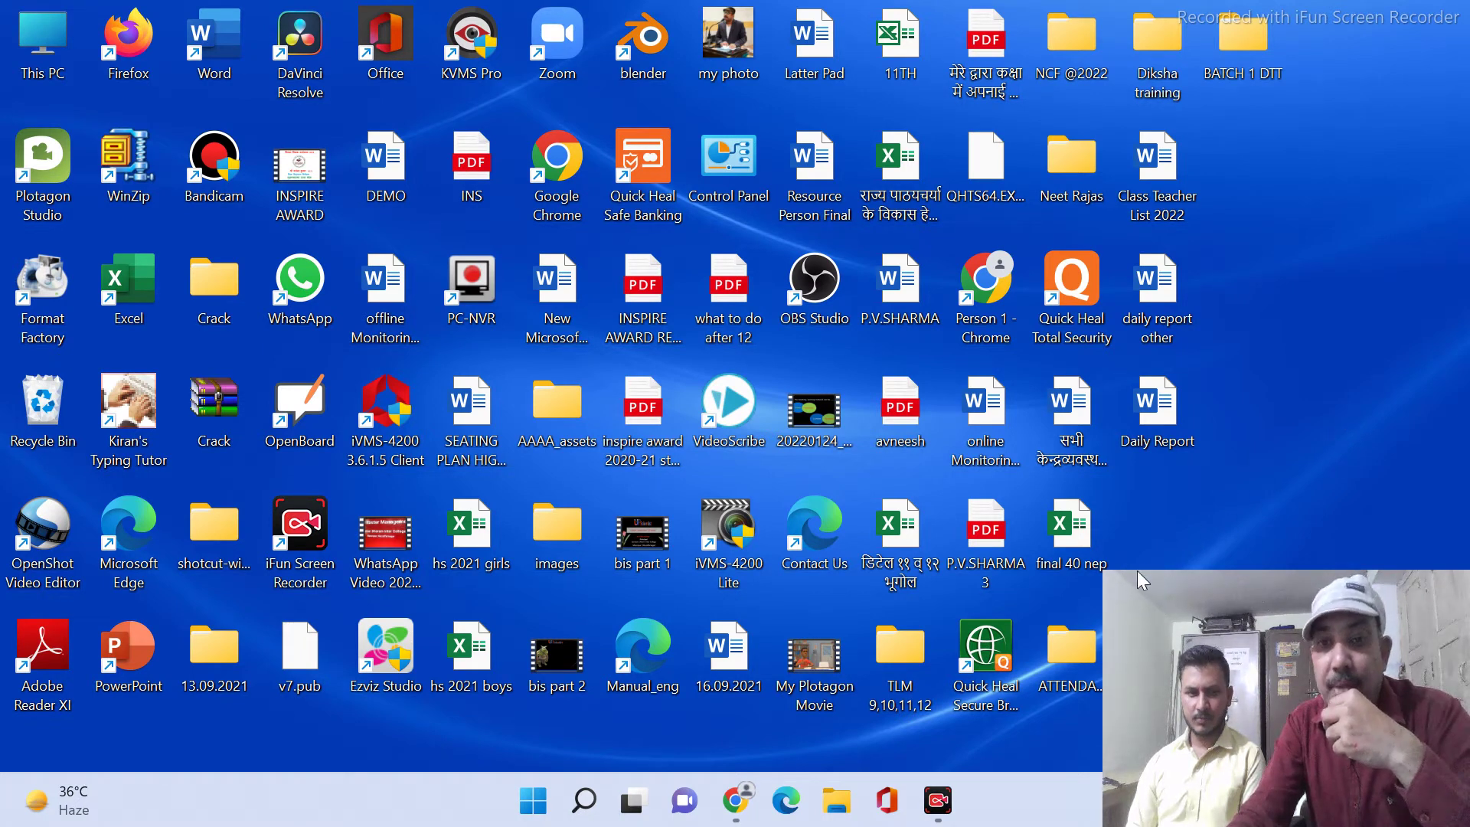
left_click(744, 805)
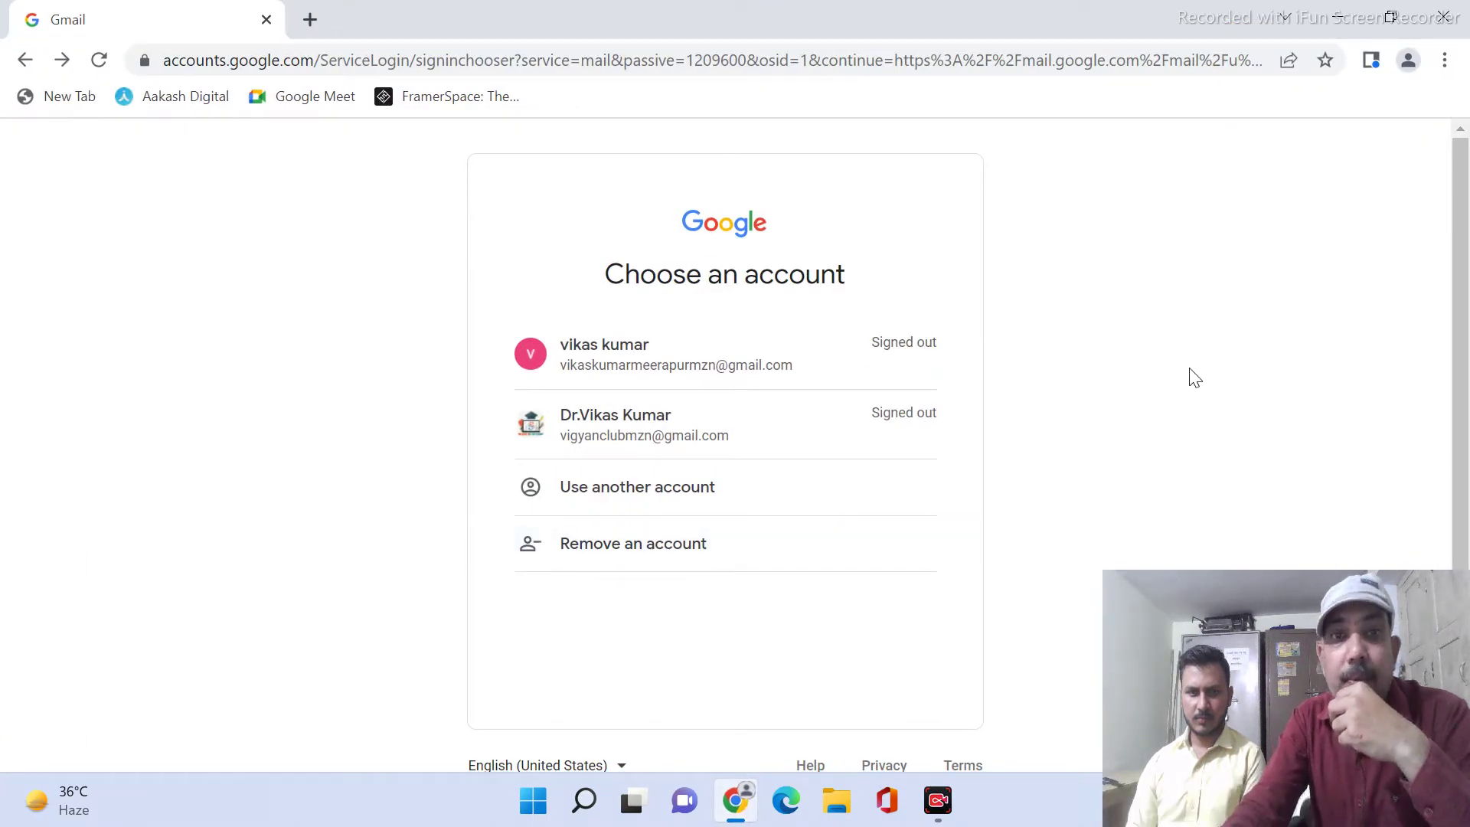
Pick the first signed-out account and choose 'Forgot password?' to begin account recovery.
left_click(645, 346)
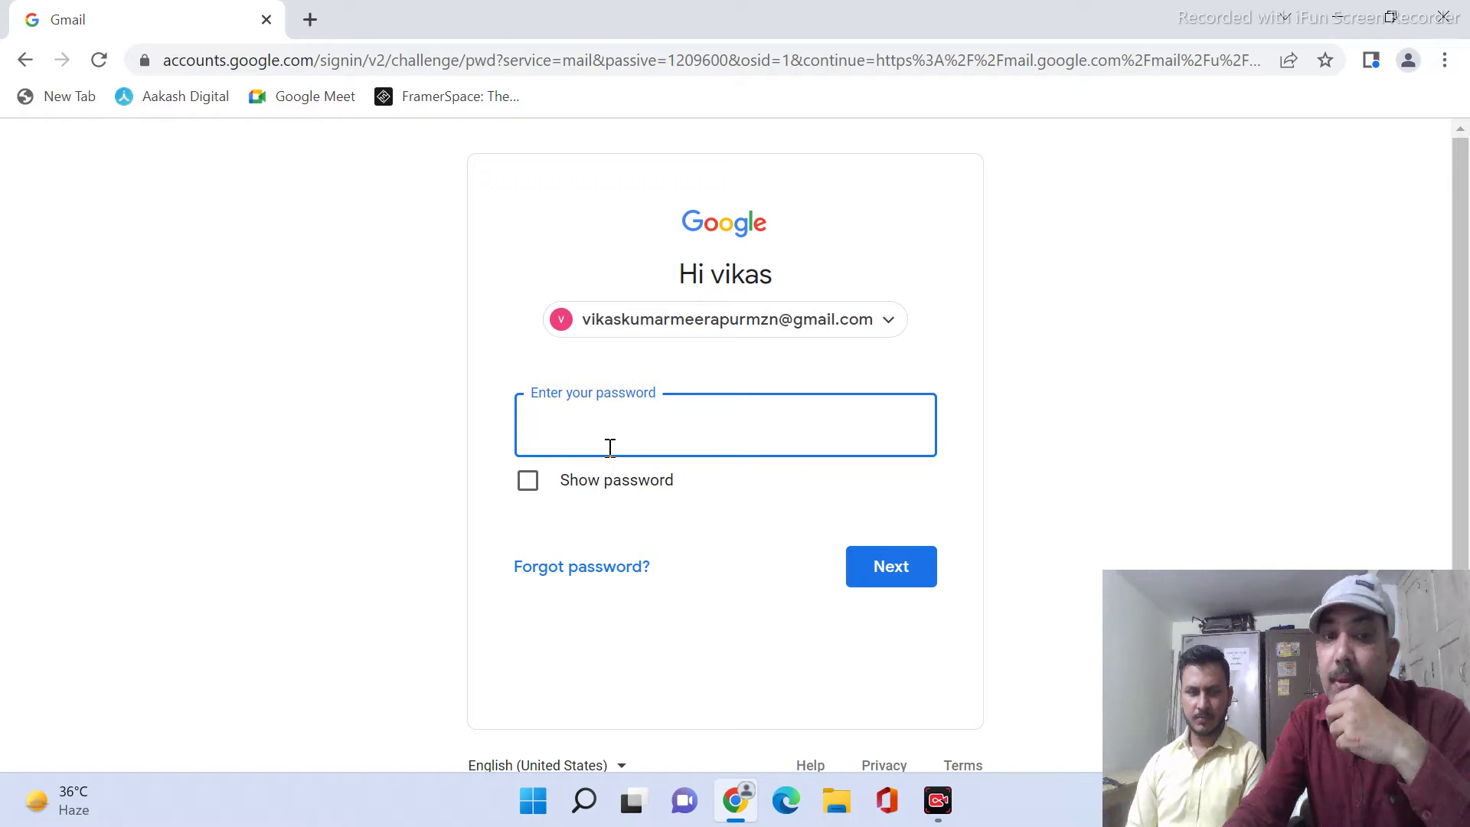
left_click(593, 586)
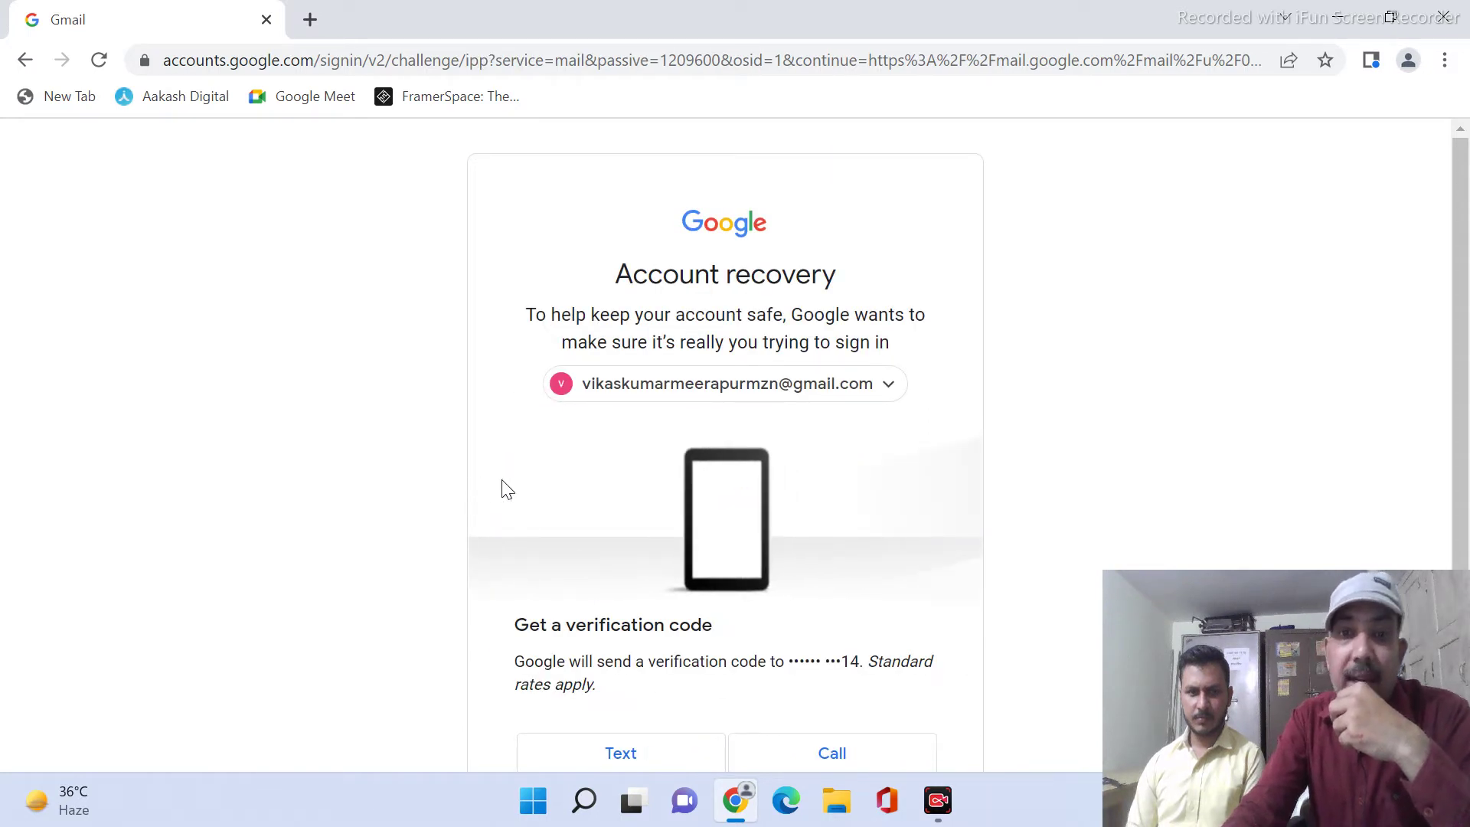
Request the verification code by text message, then enter and submit the received 6-digit code.
scroll(903, 524, "down", 1)
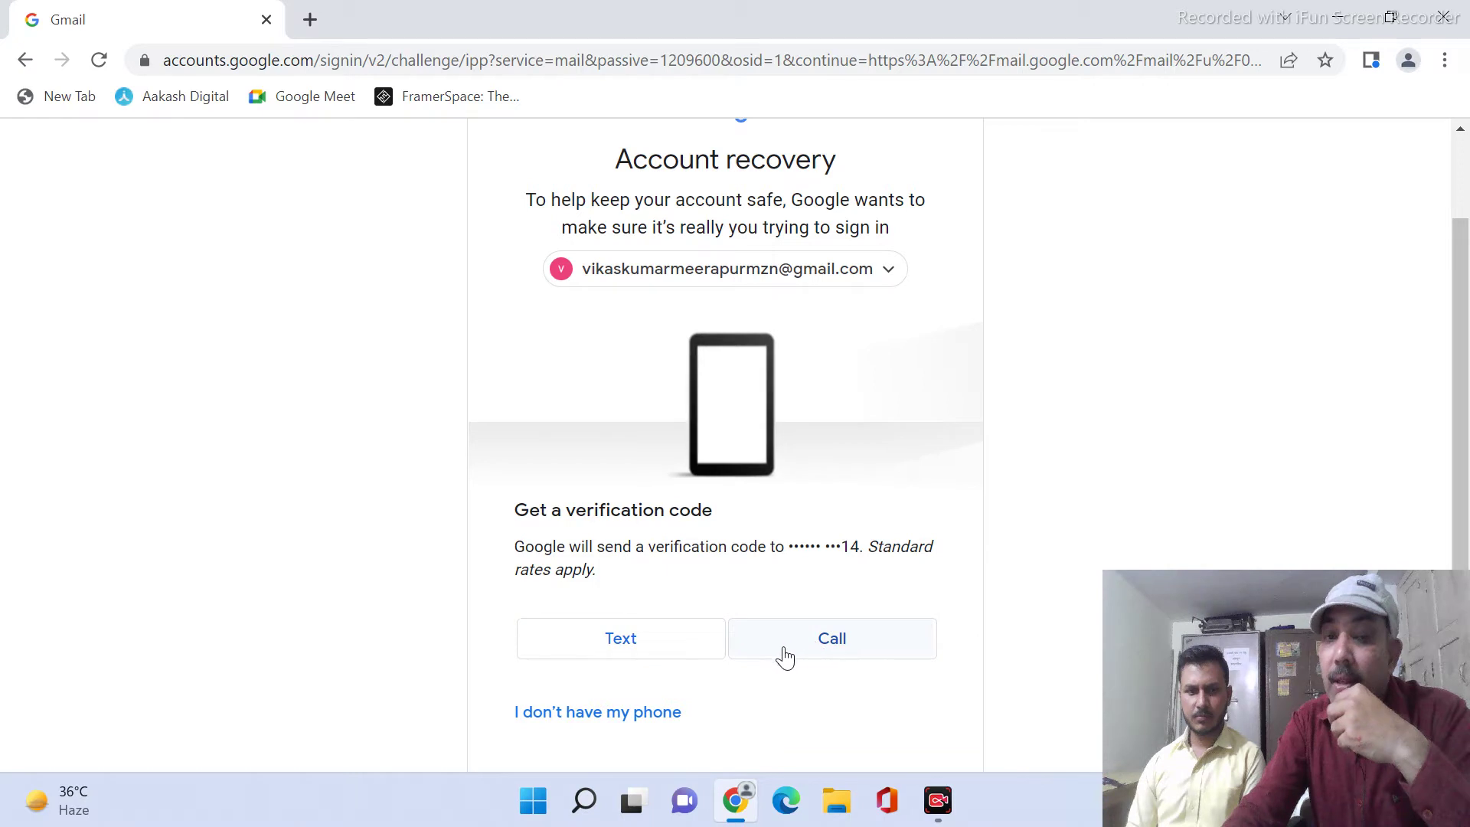
left_click(635, 649)
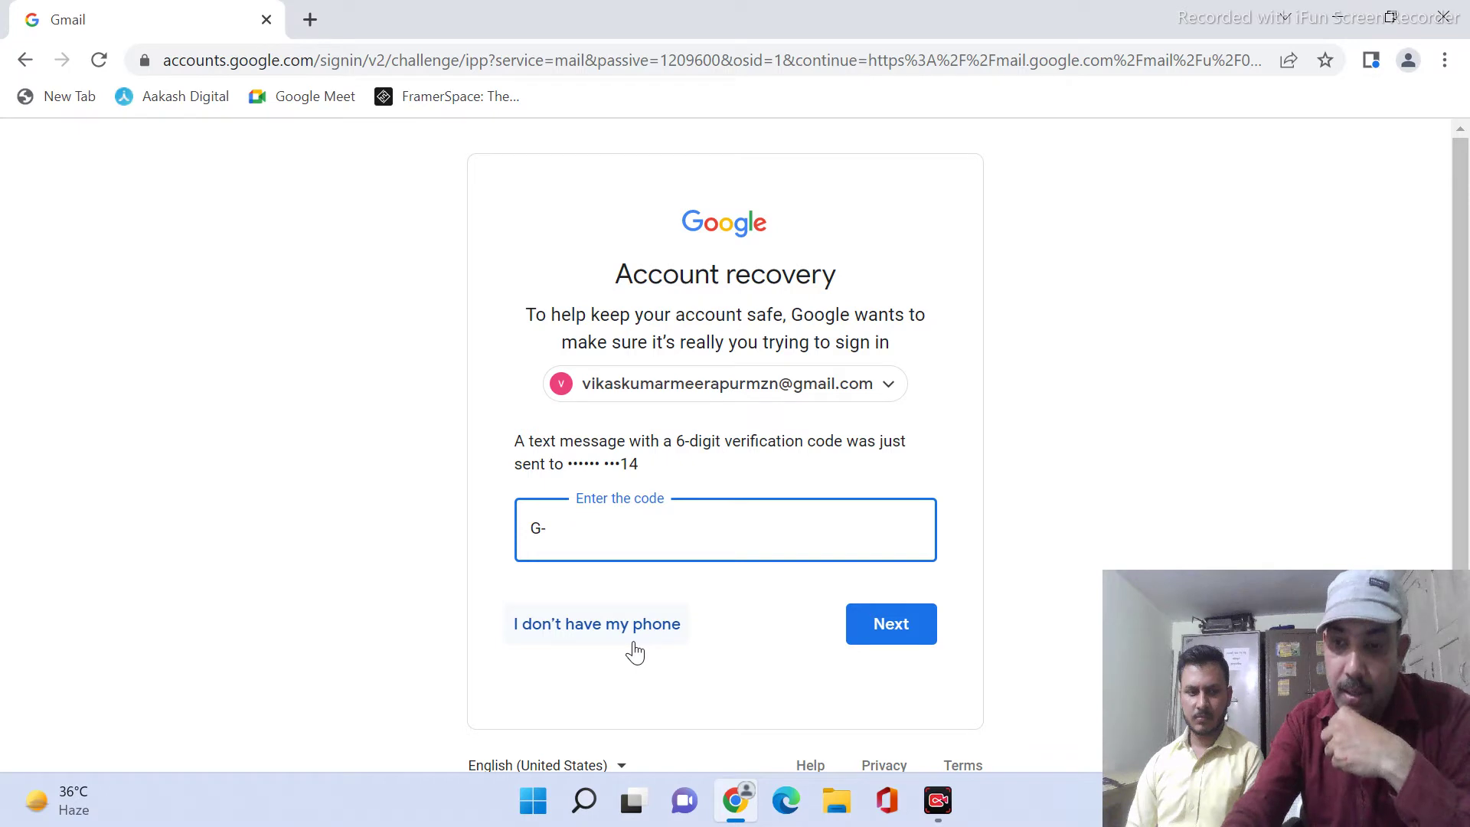
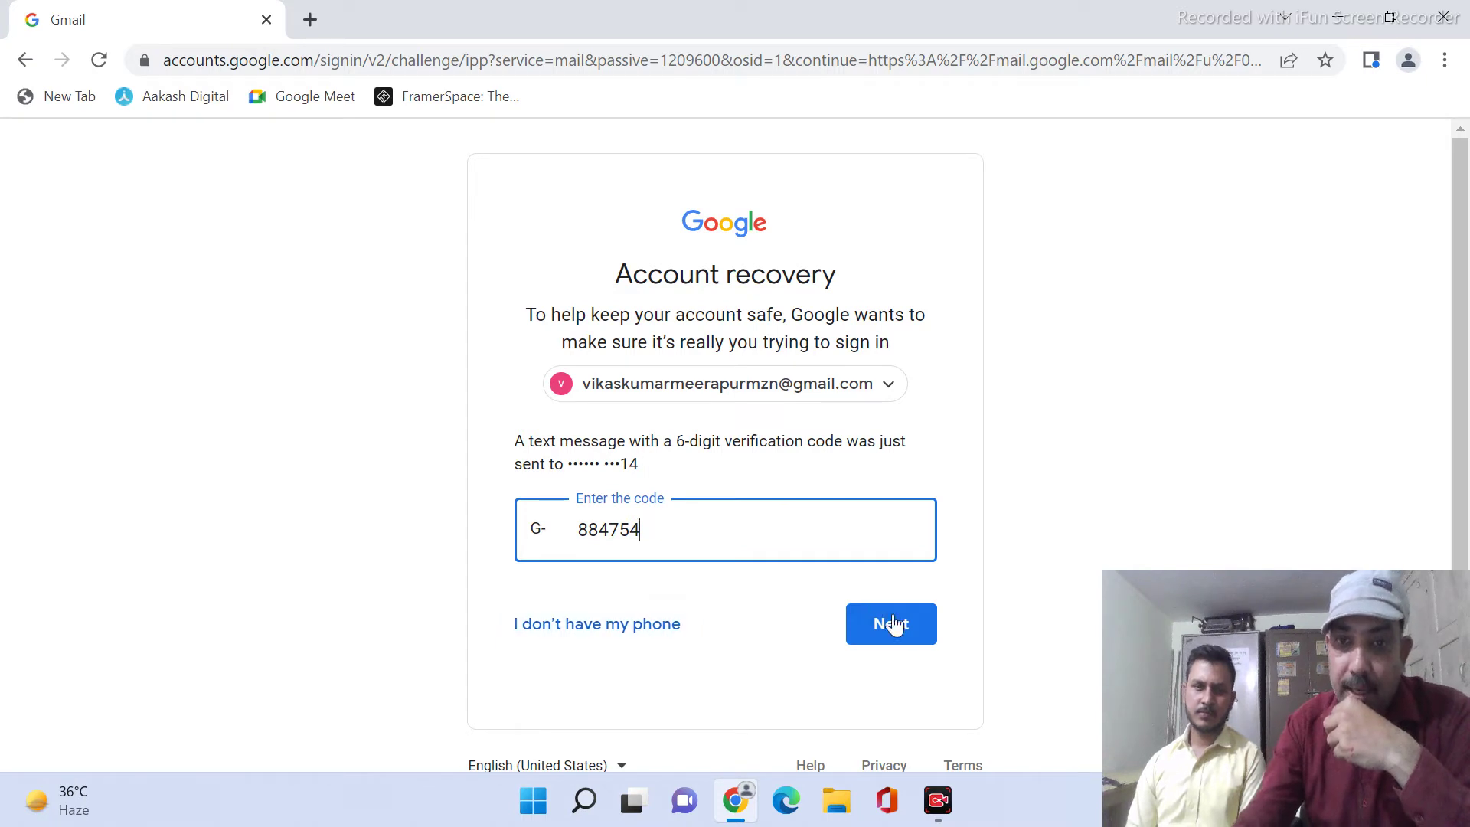
left_click(900, 628)
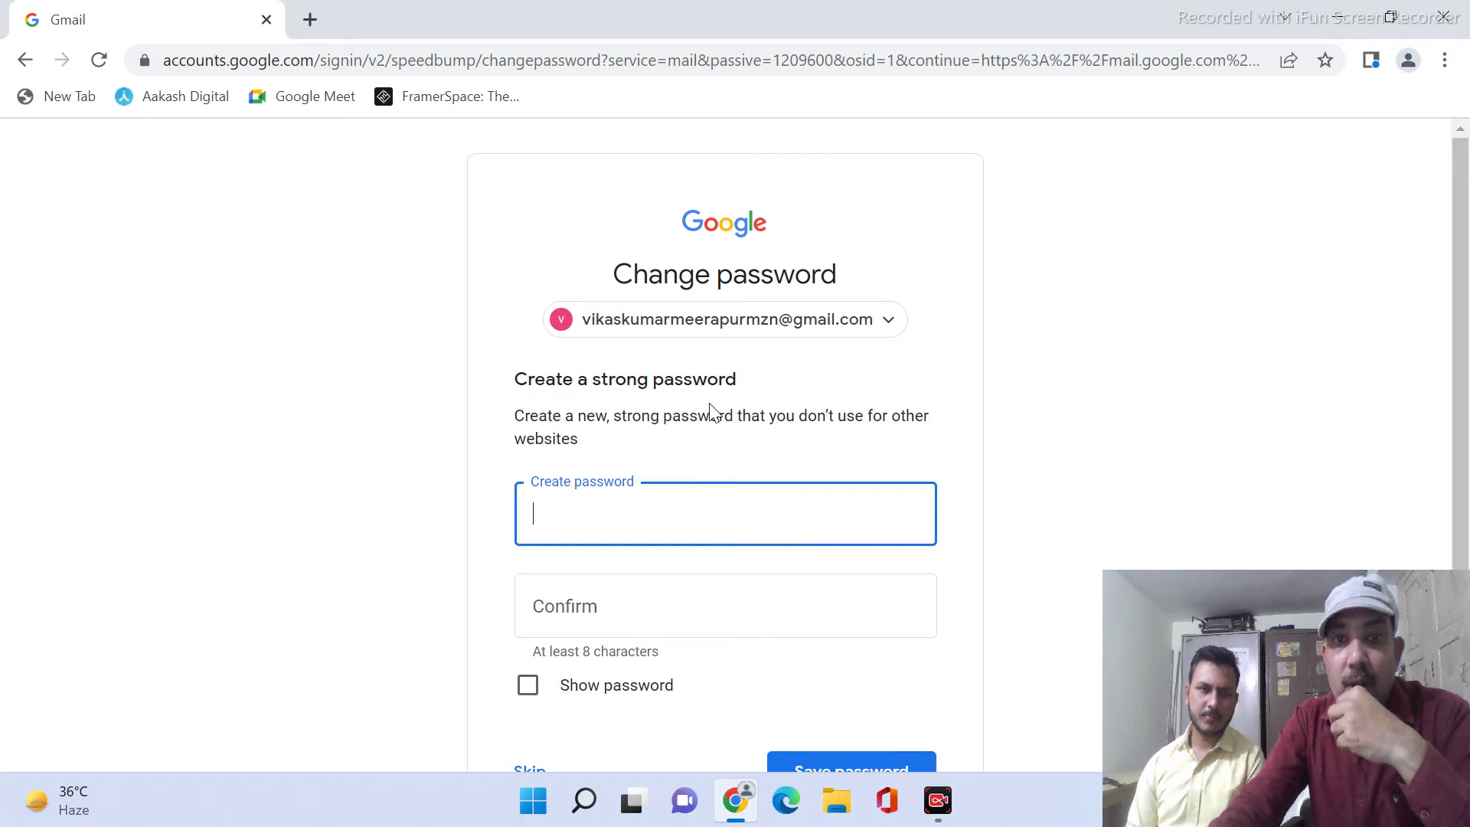
Enter a new account password and show it as plain text.
scroll(732, 446, "down", 1)
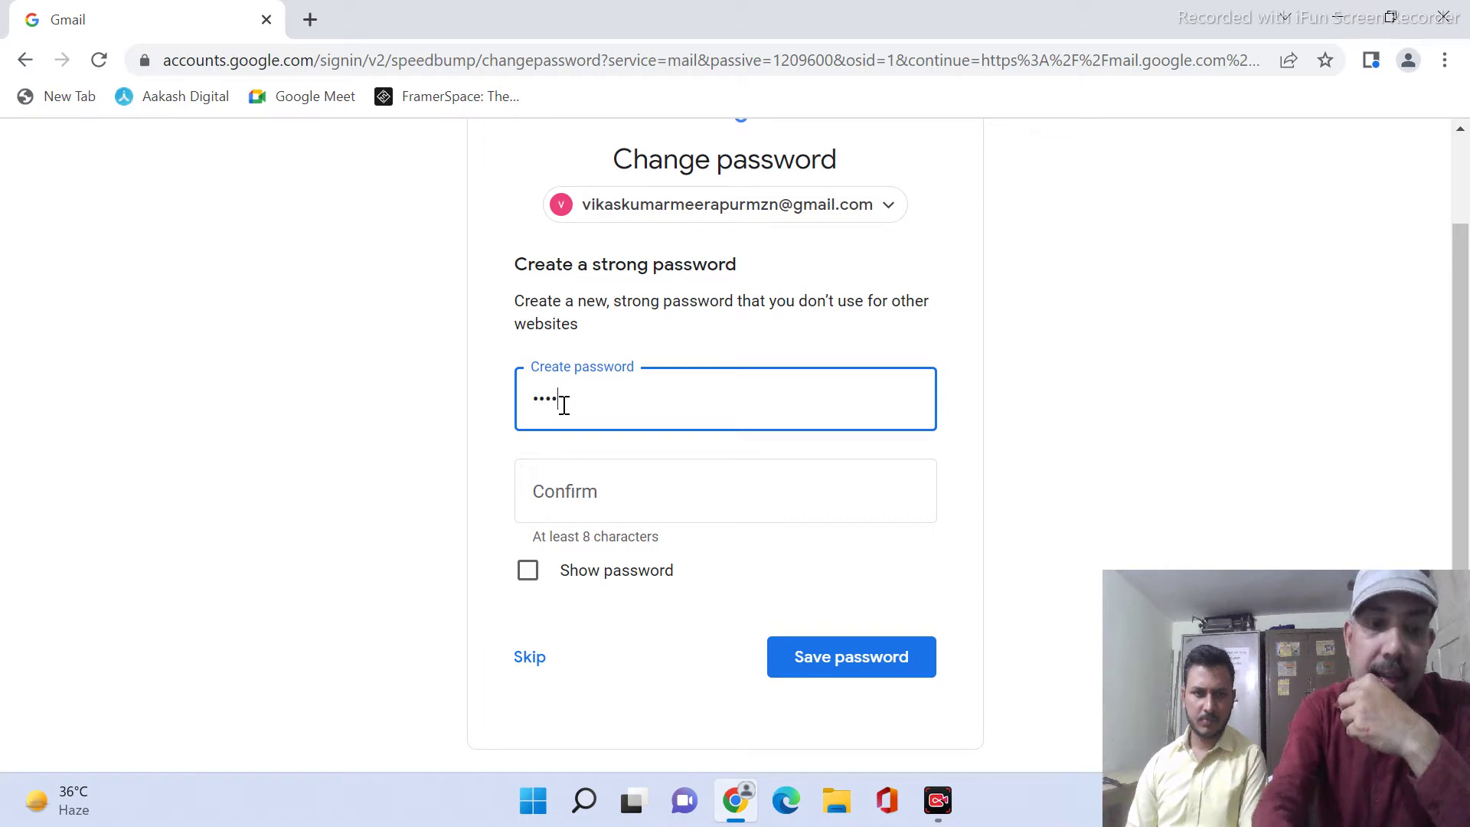
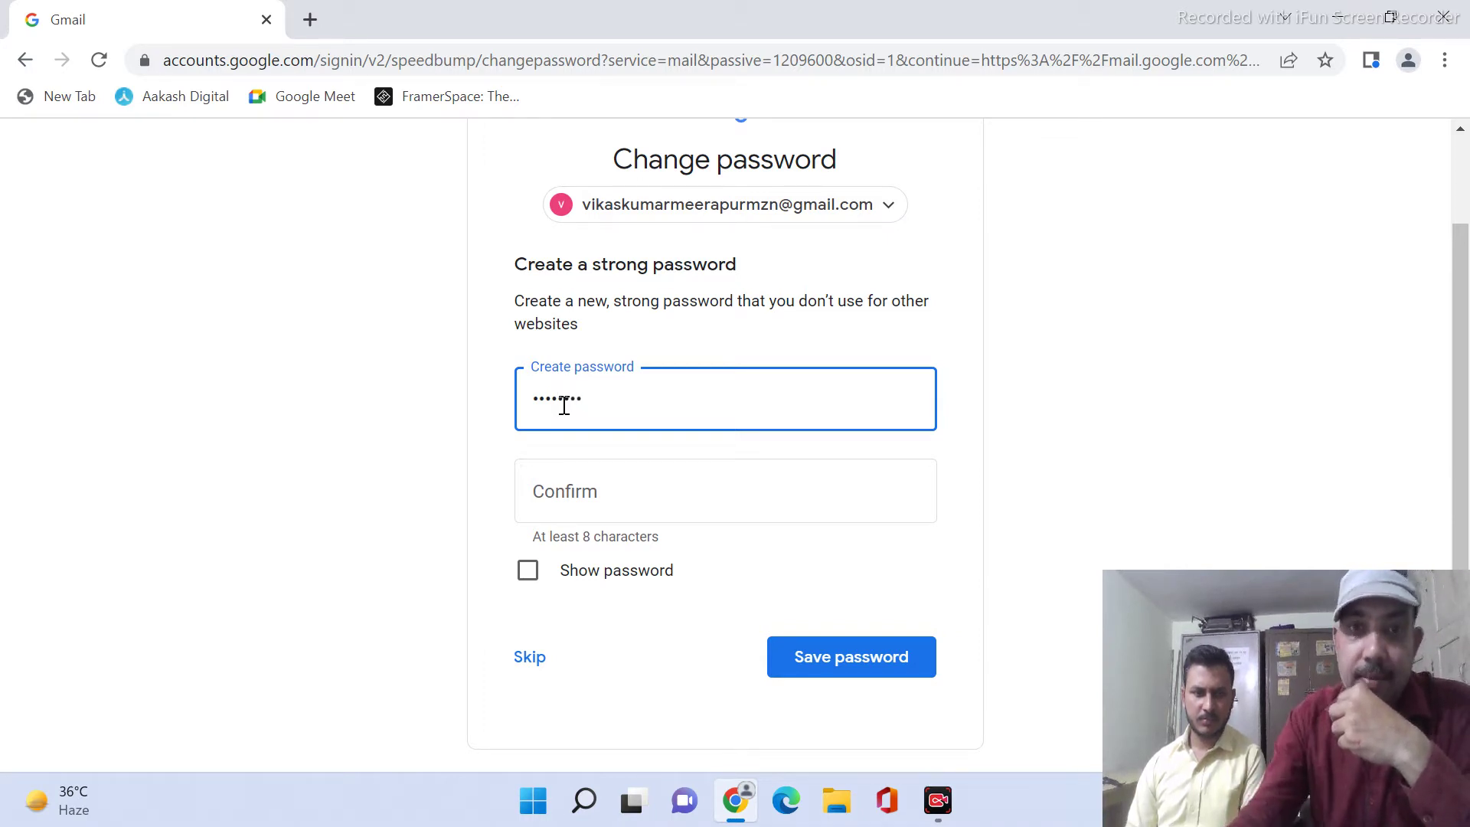
left_click(564, 505)
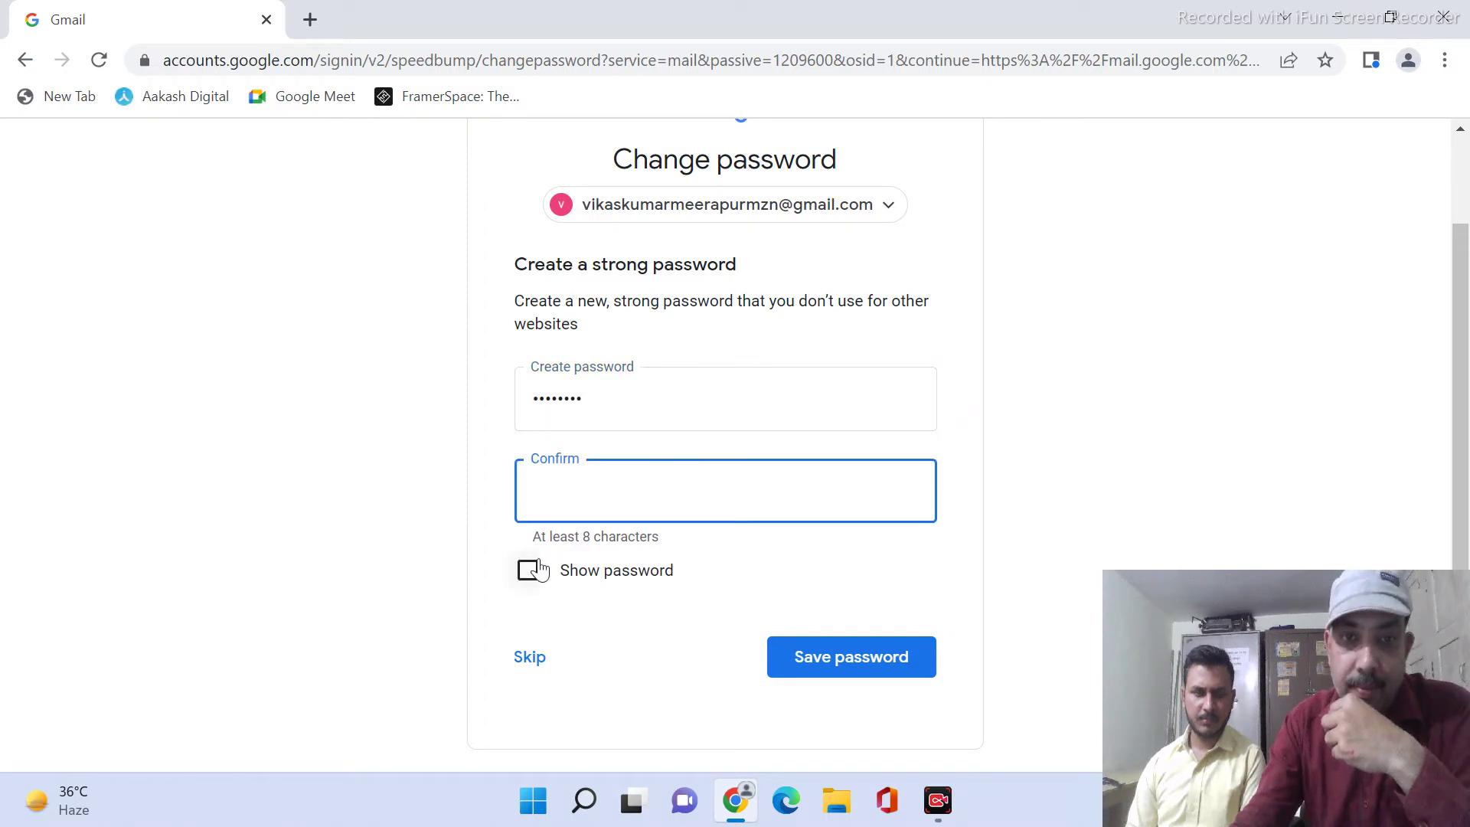
left_click(526, 586)
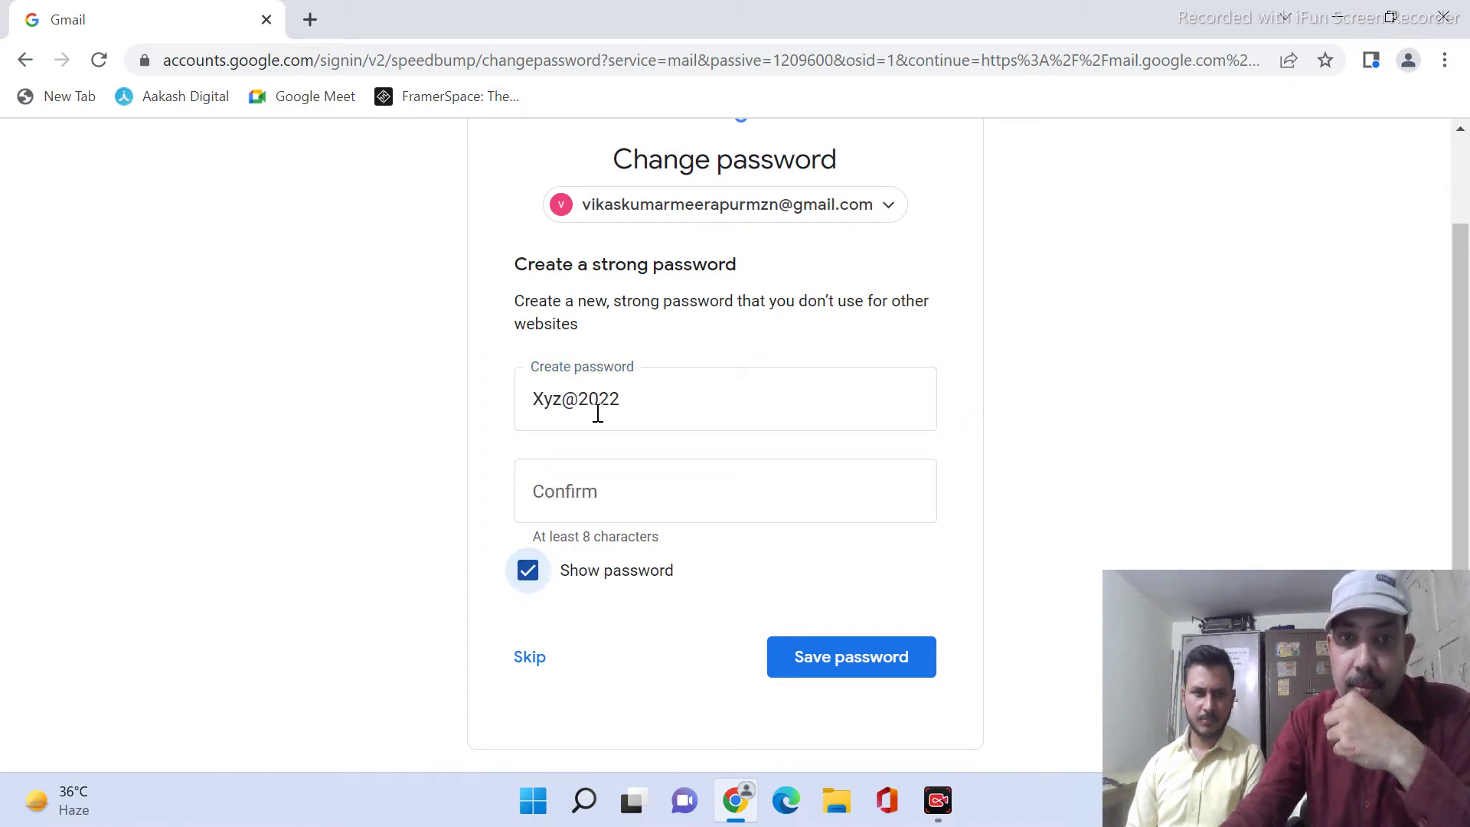
Copy the new password into the Confirm field and save it.
left_click_drag(621, 398, 523, 411)
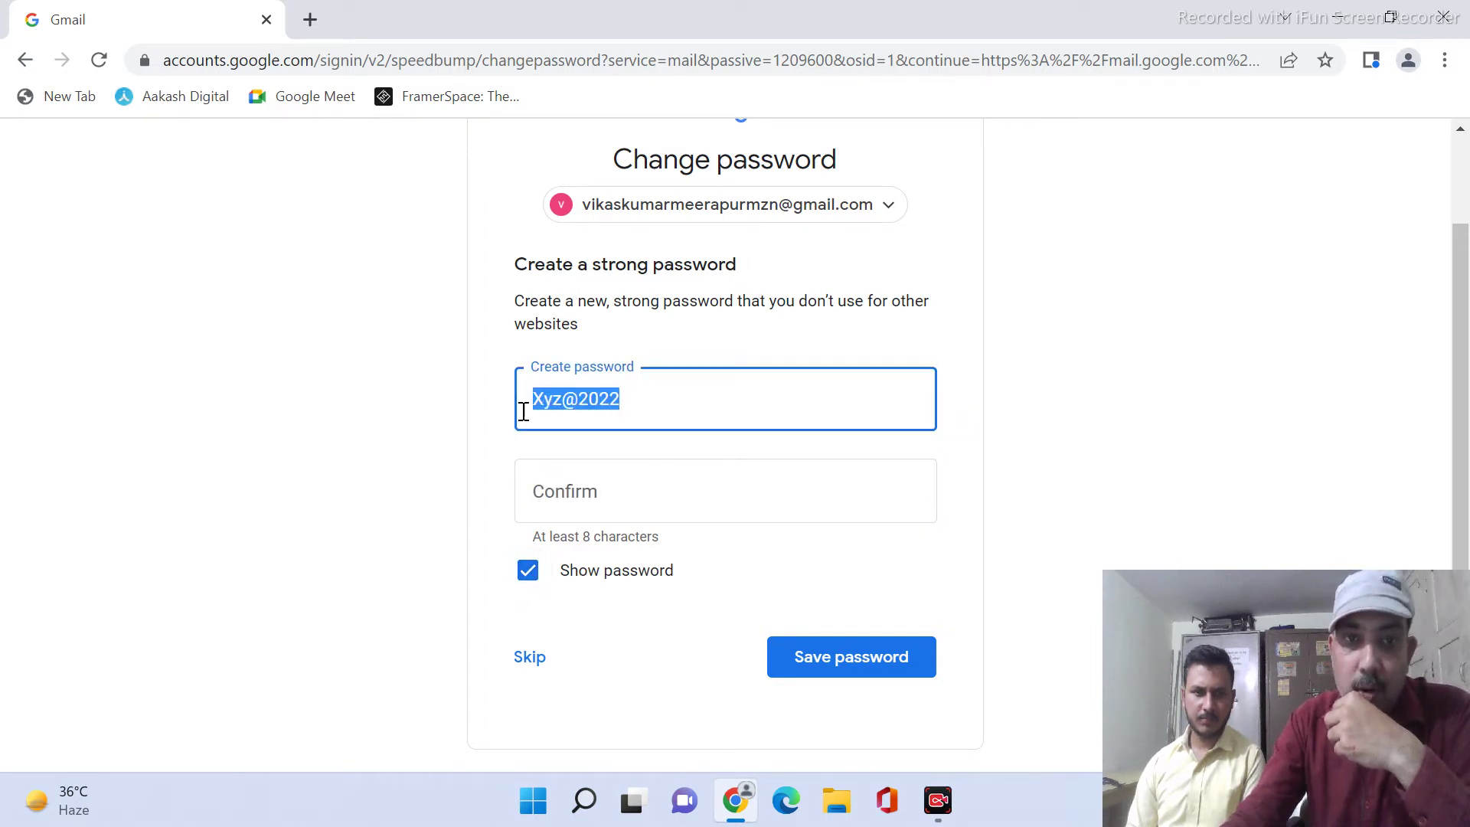
right_click(561, 402)
left_click(604, 159)
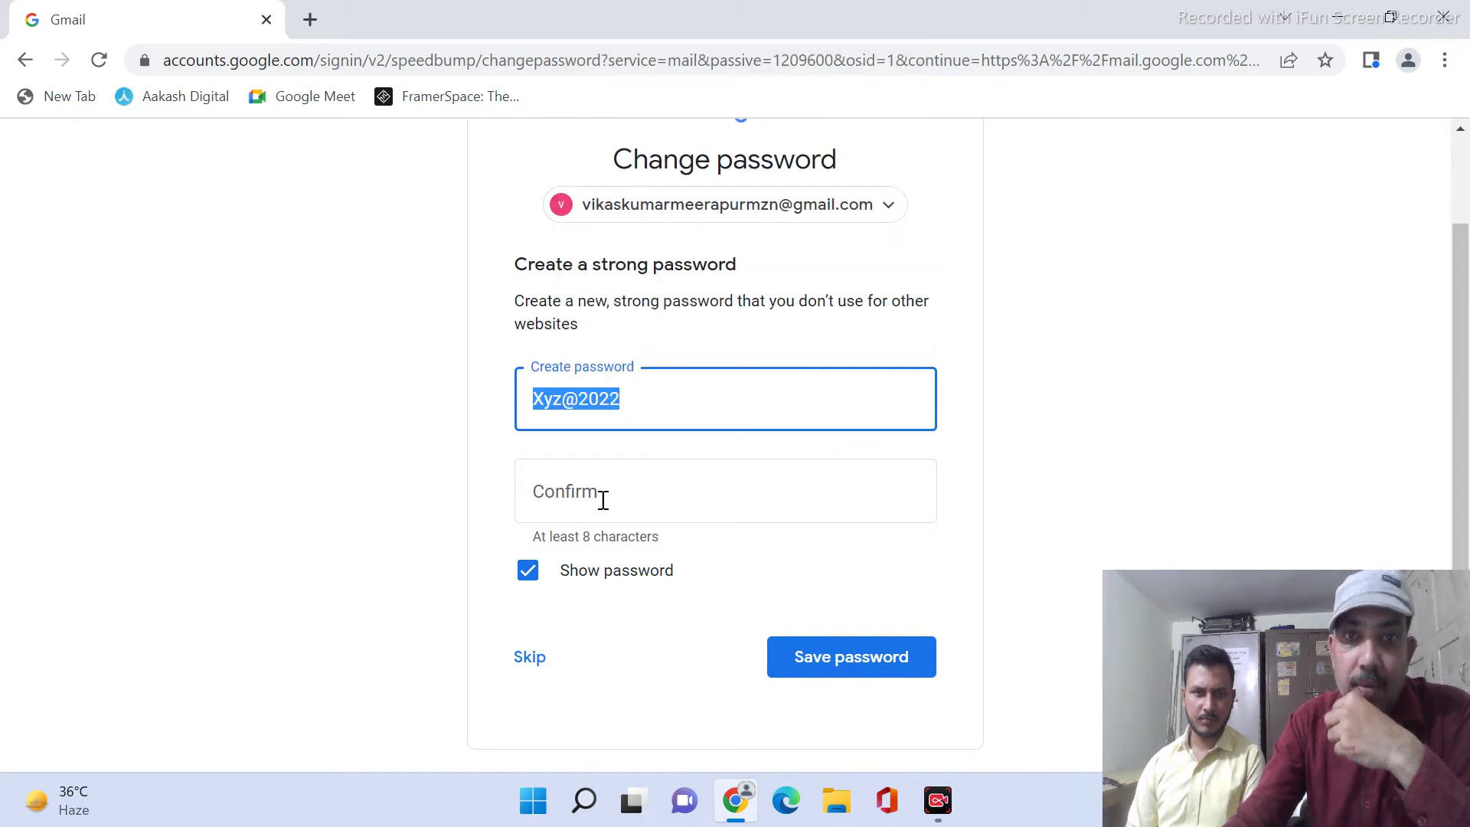
left_click(555, 490)
key("ctrl+v")
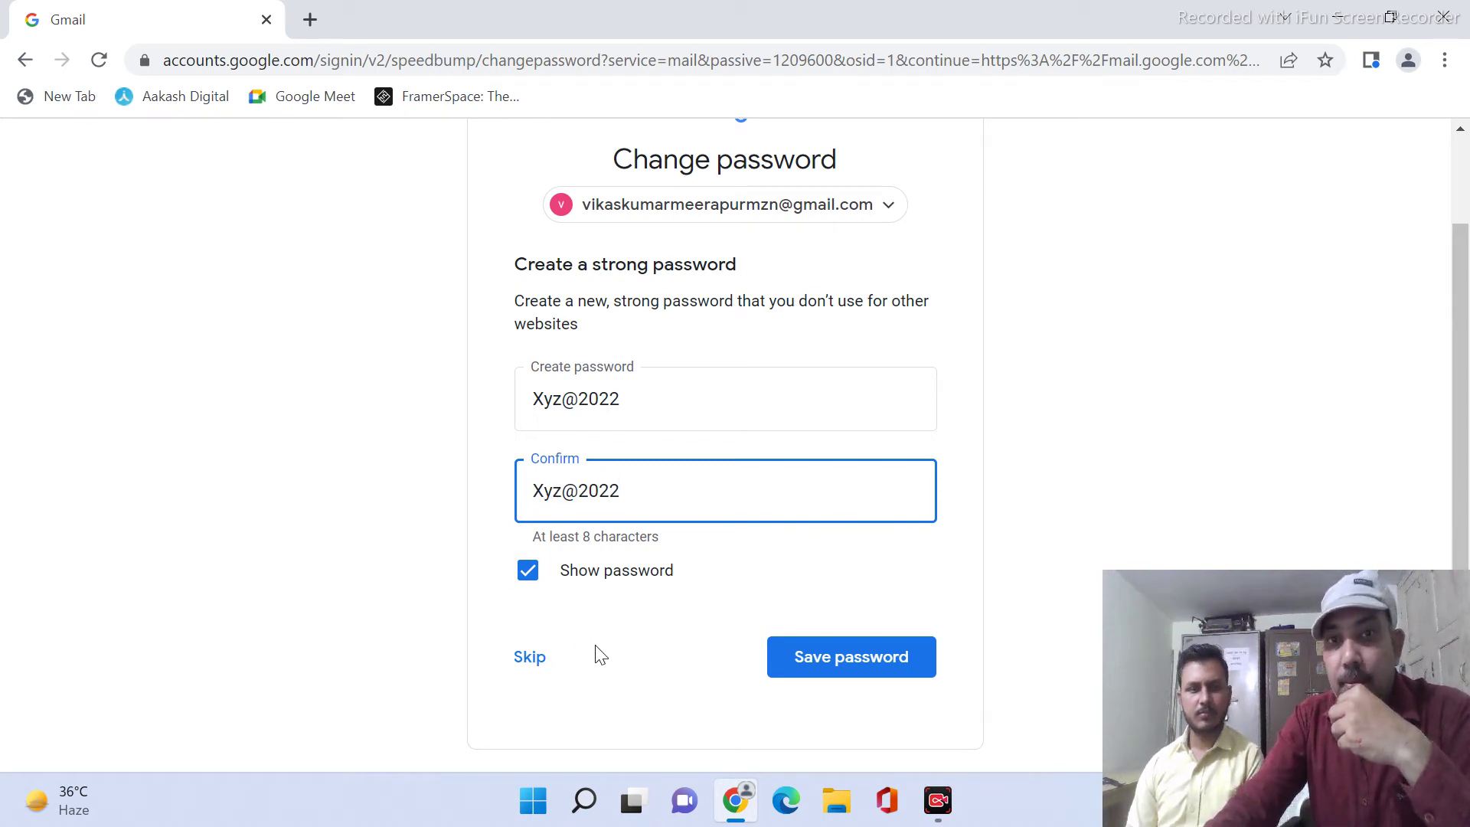
left_click(797, 663)
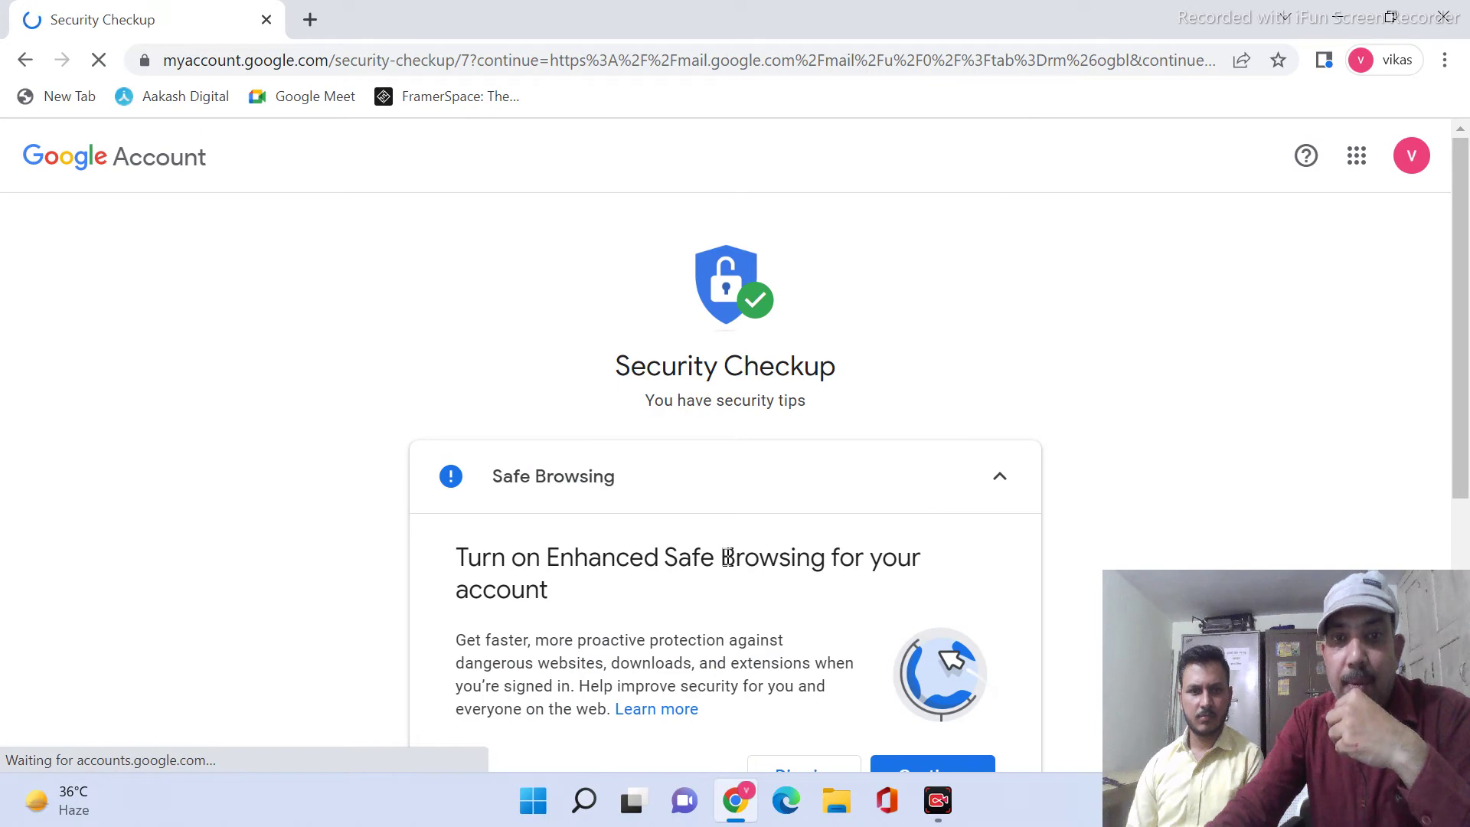
Scroll through the Security Checkup page and choose 'Continue to Gmail'.
scroll(728, 556, "down", 5)
scroll(728, 567, "up", 4)
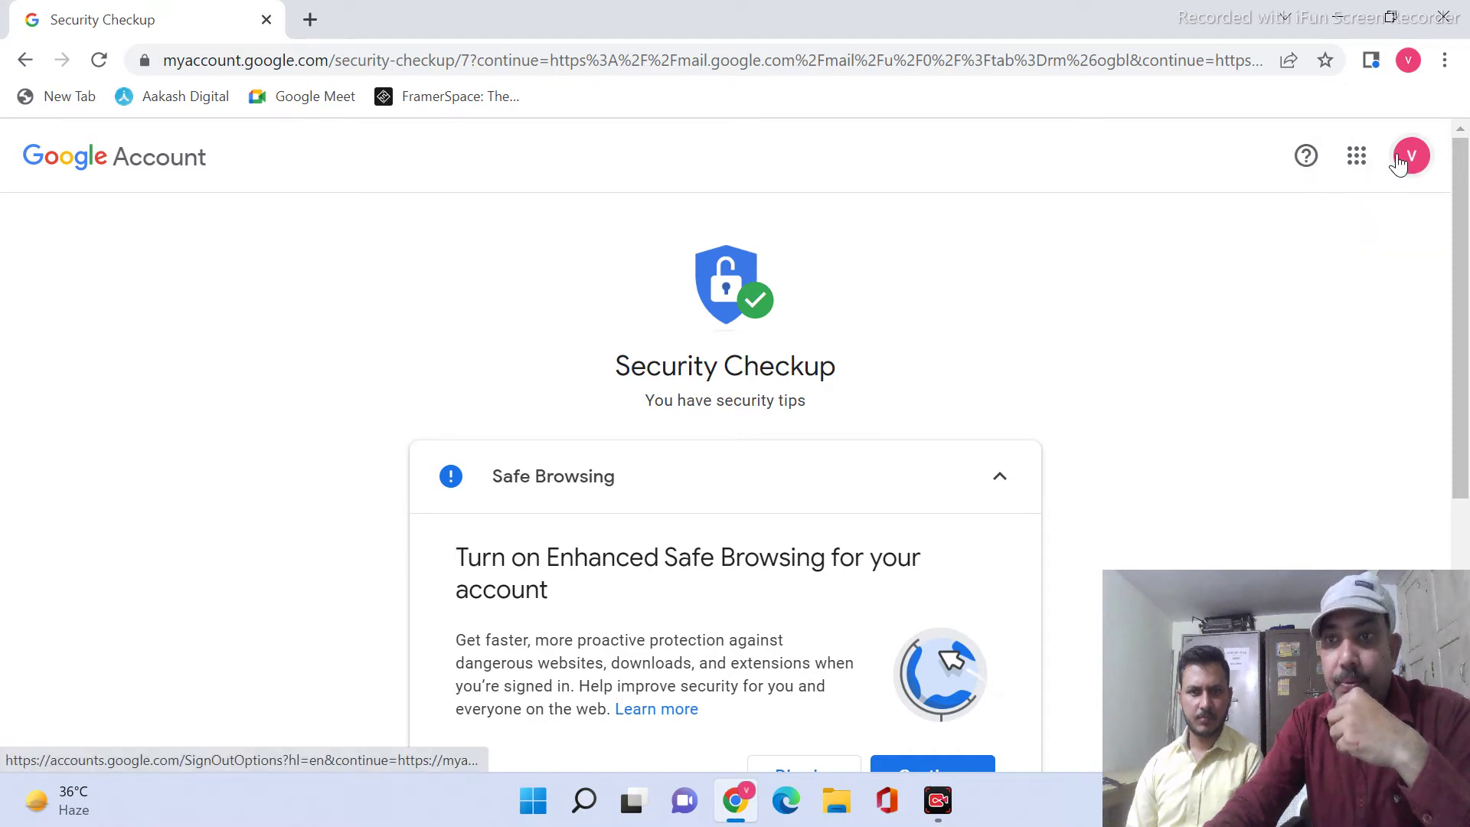
scroll(778, 509, "down", 6)
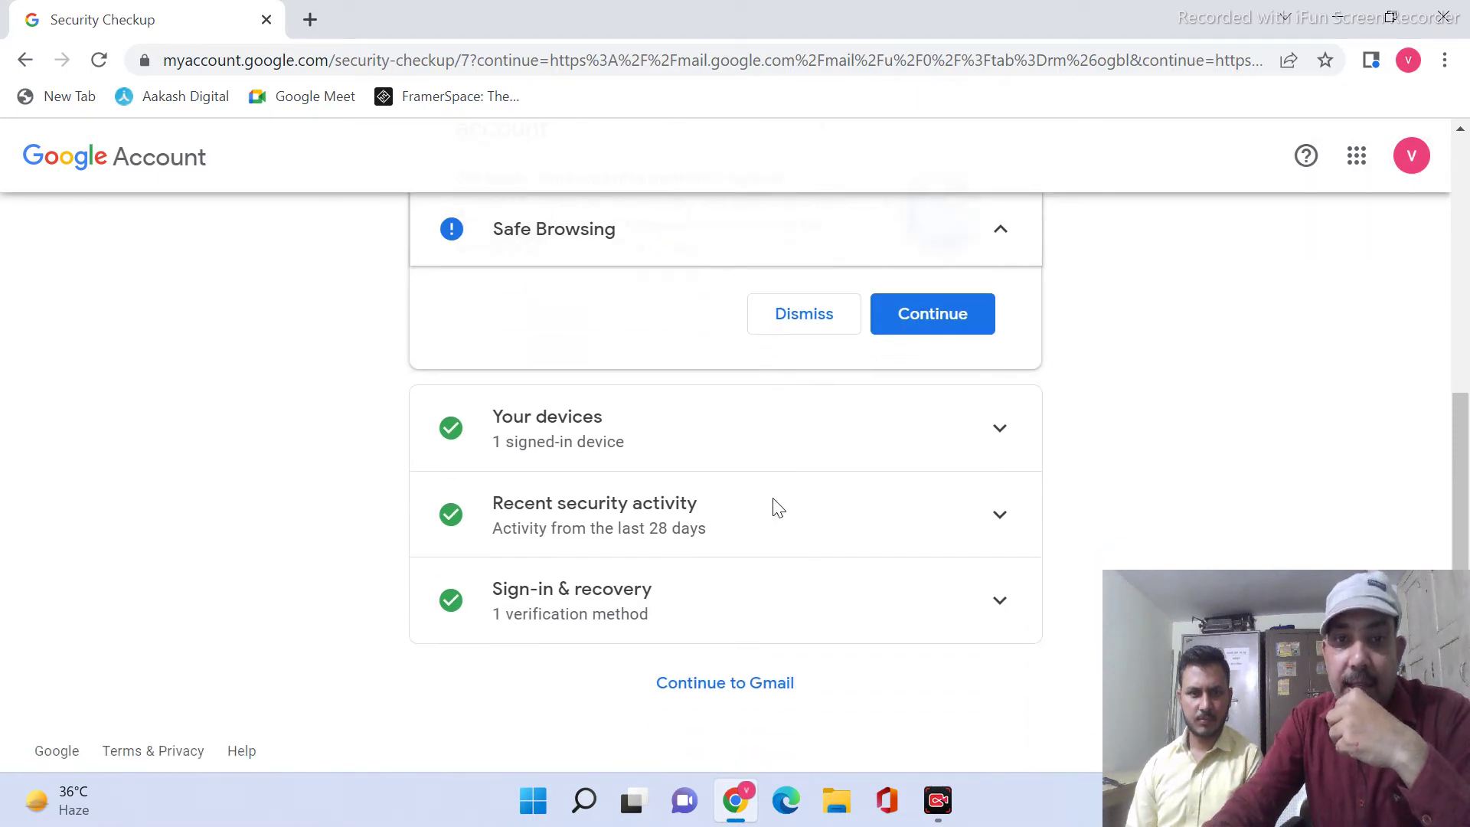
left_click(713, 693)
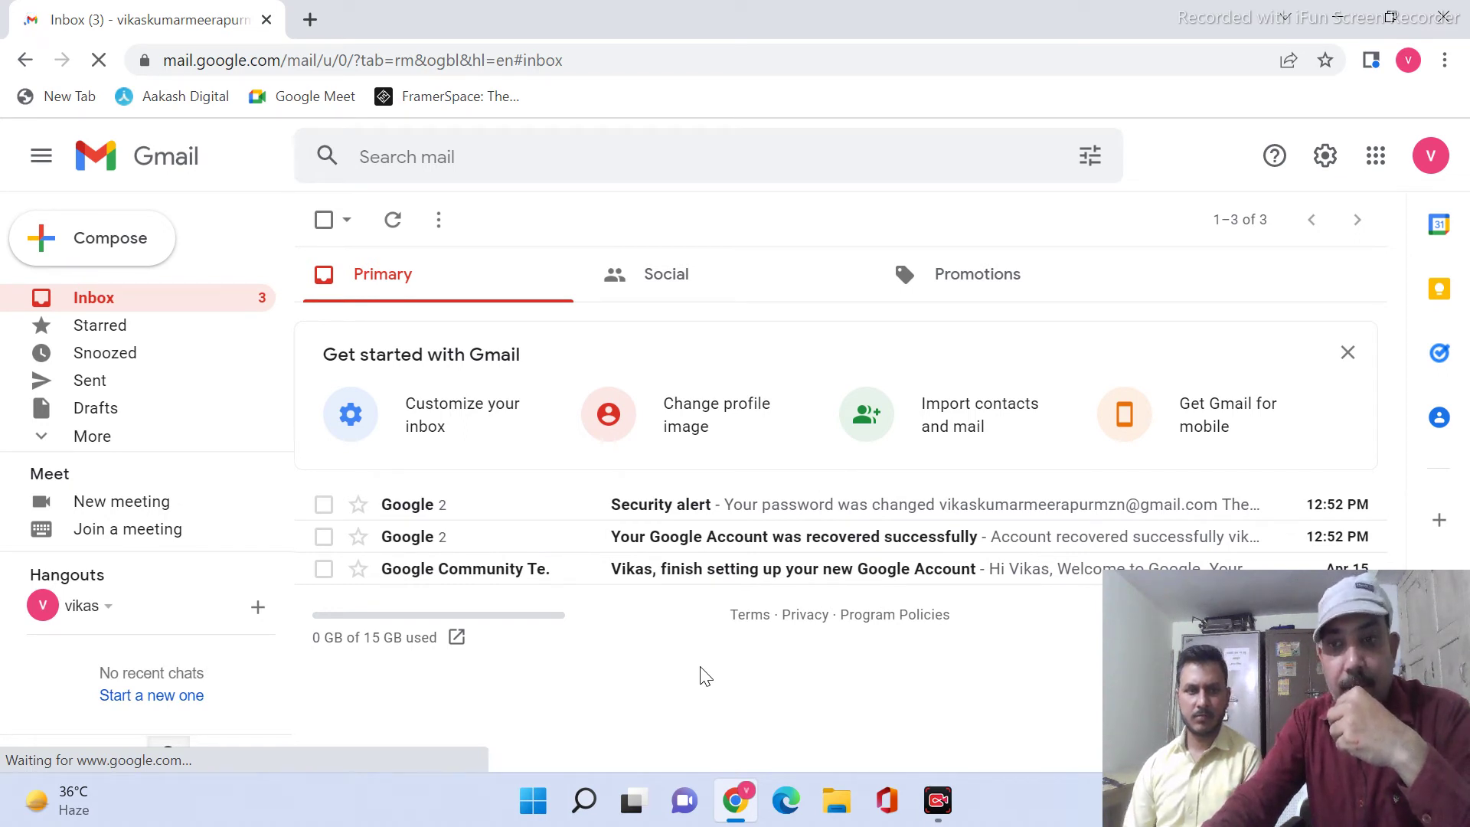
Open See all settings > Accounts and Import and launch Change password in a new tab.
left_click(1314, 174)
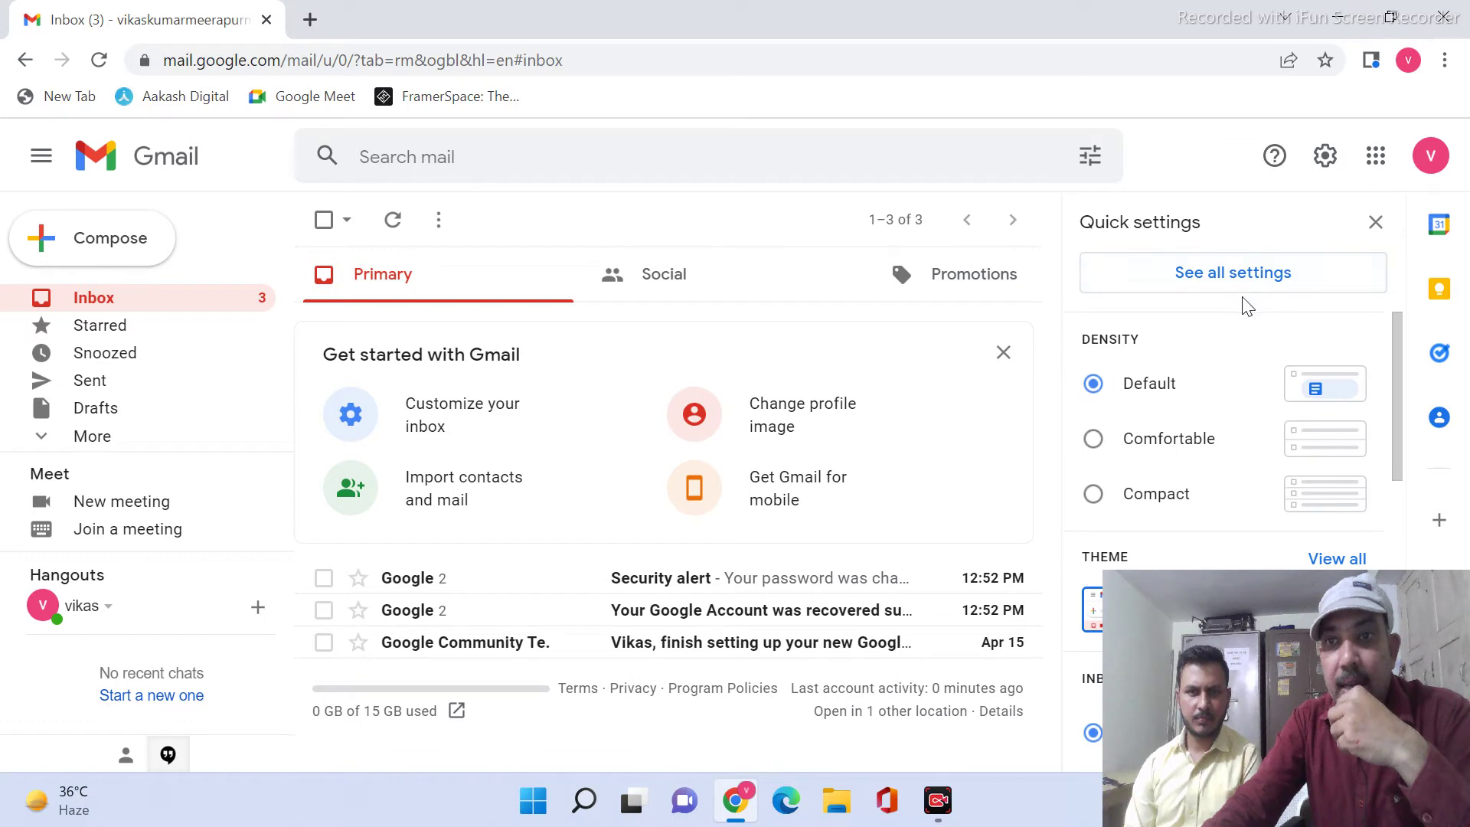
left_click(1190, 282)
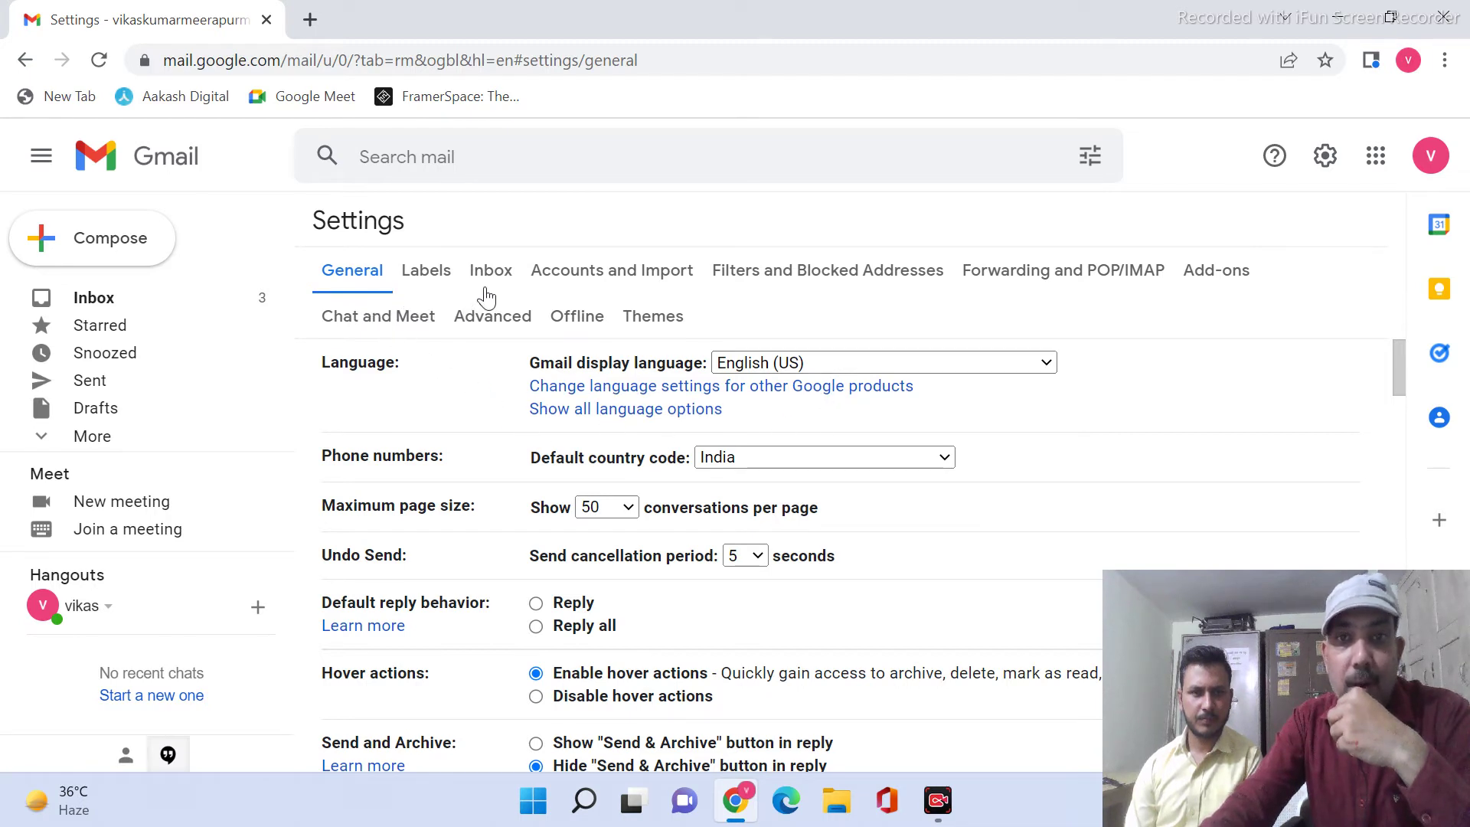
left_click(601, 279)
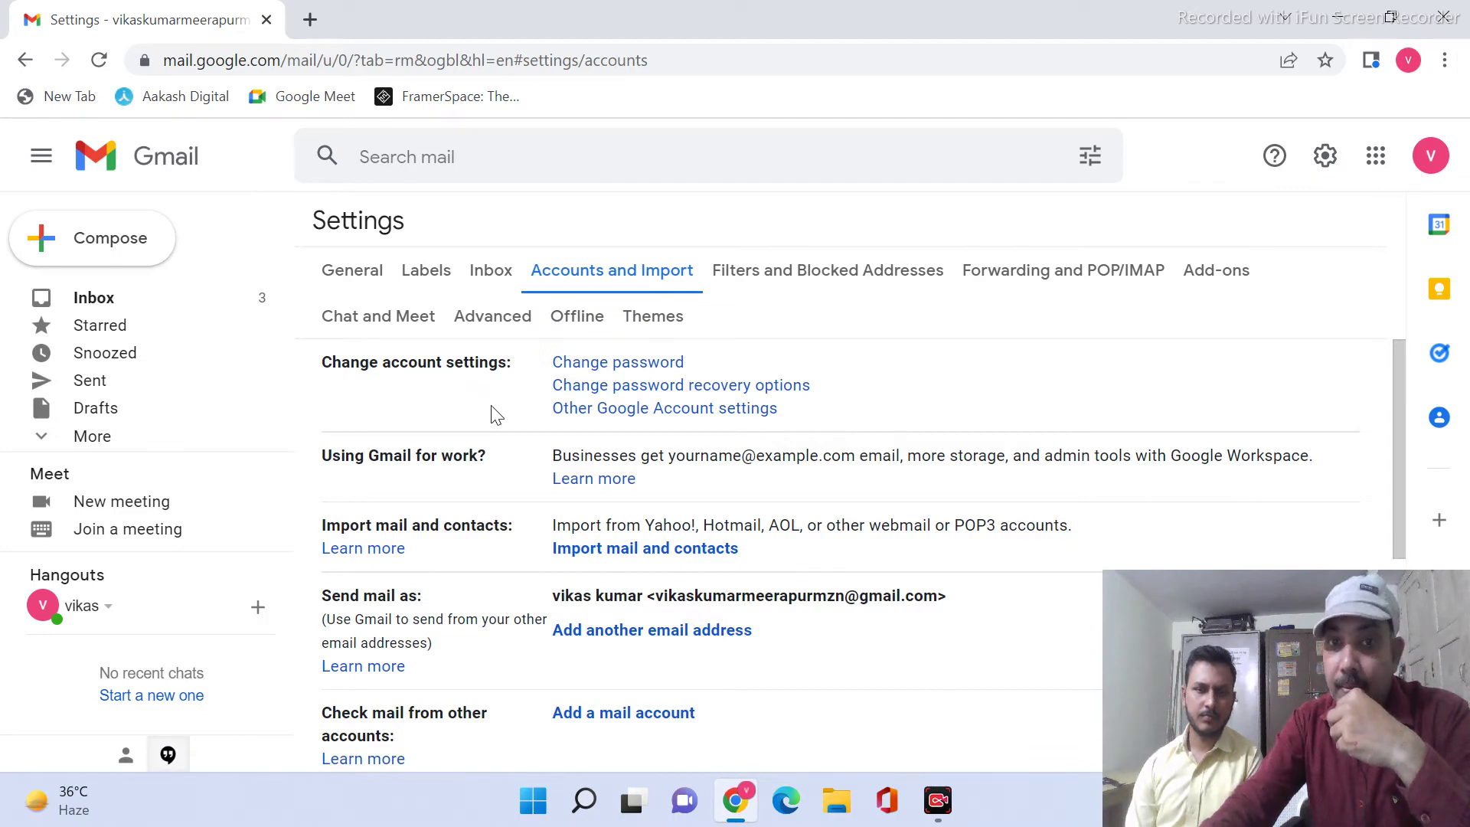
left_click(649, 368)
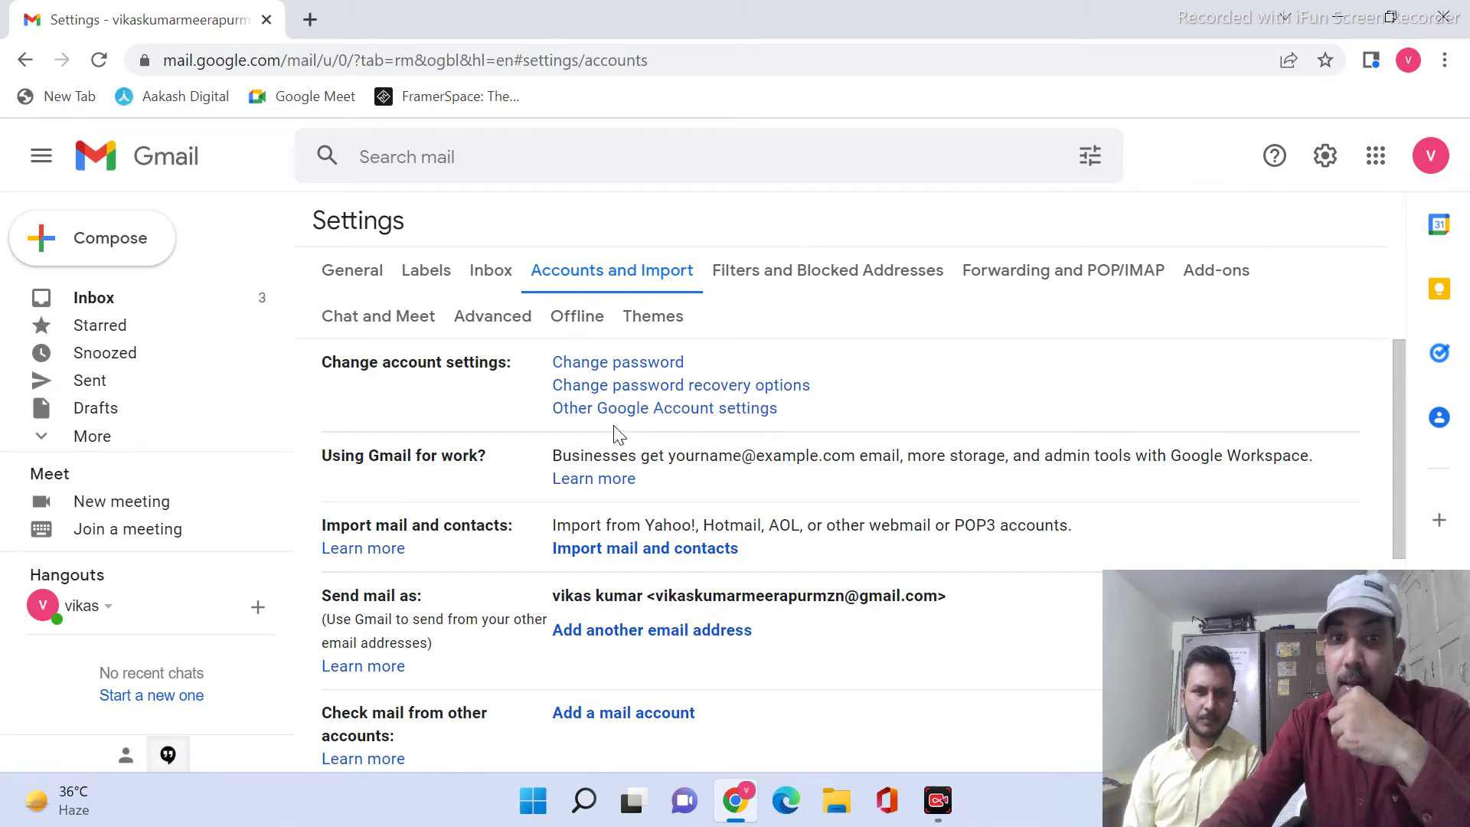
left_click(641, 375)
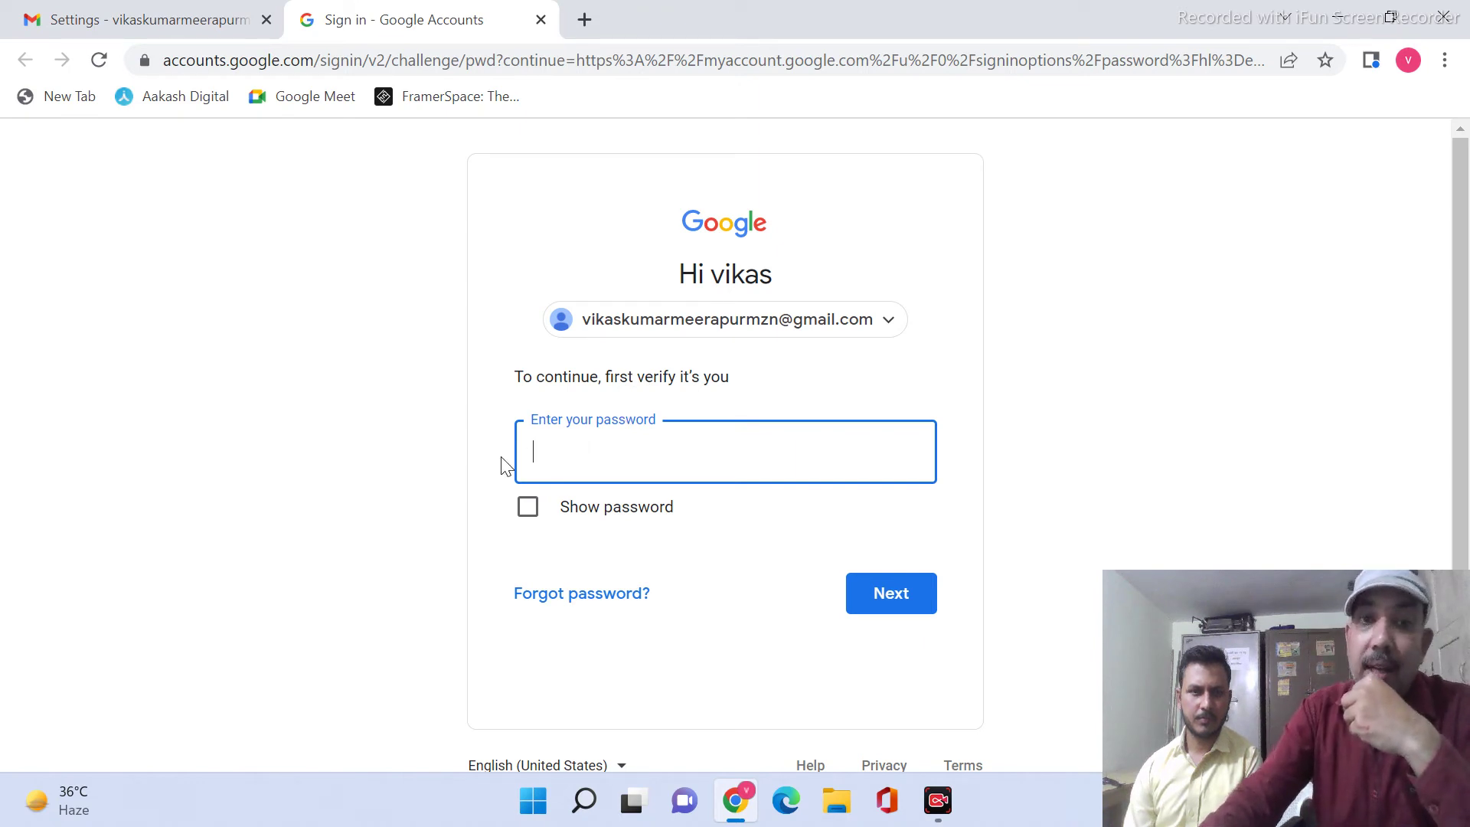
Paste the current password into the verification field, show it to check, and submit.
right_click(535, 466)
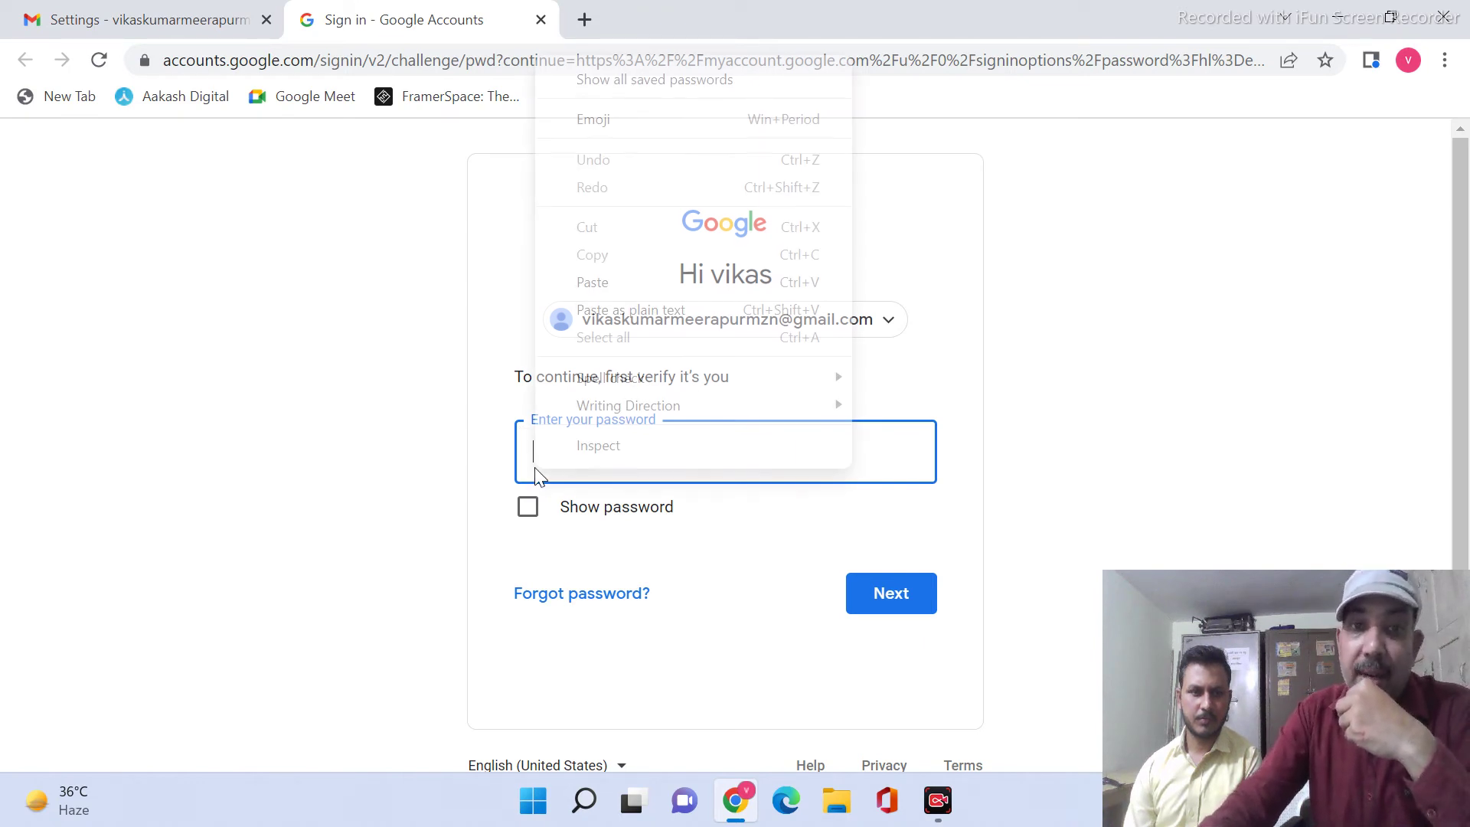
left_click(604, 283)
left_click(528, 508)
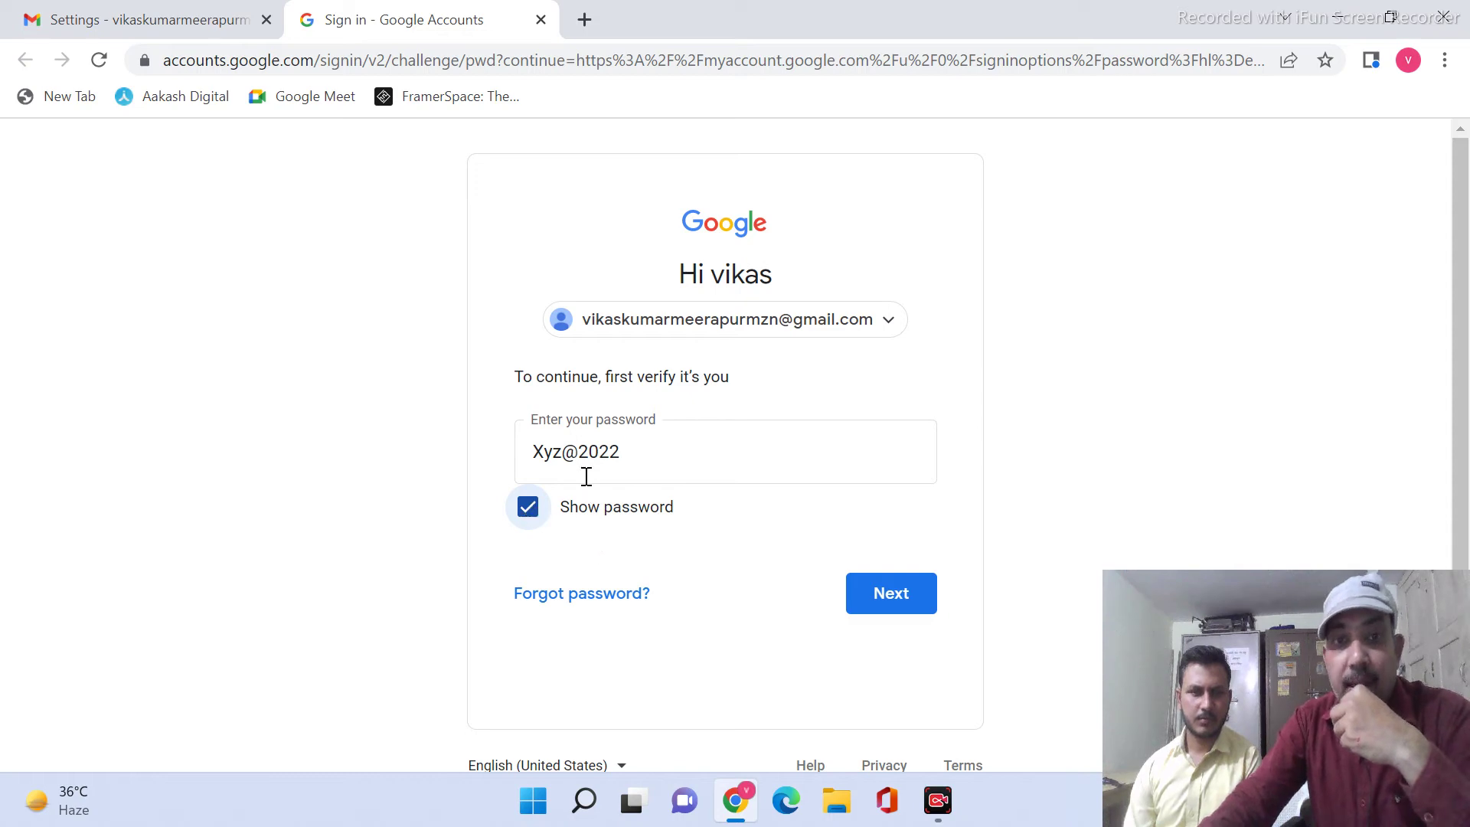
left_click(865, 596)
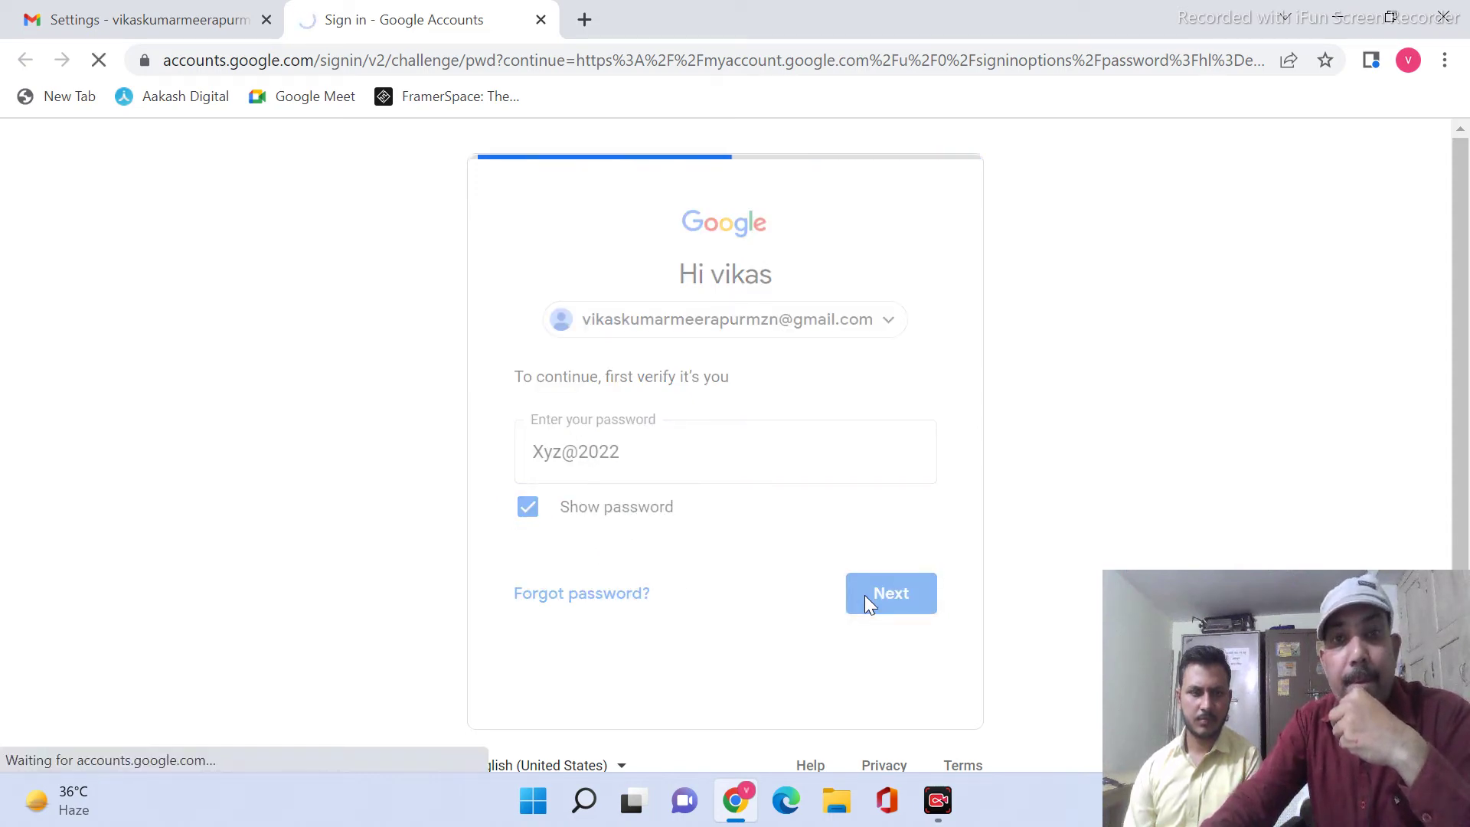
scroll(329, 405, "down", 2)
scroll(329, 387, "up", 2)
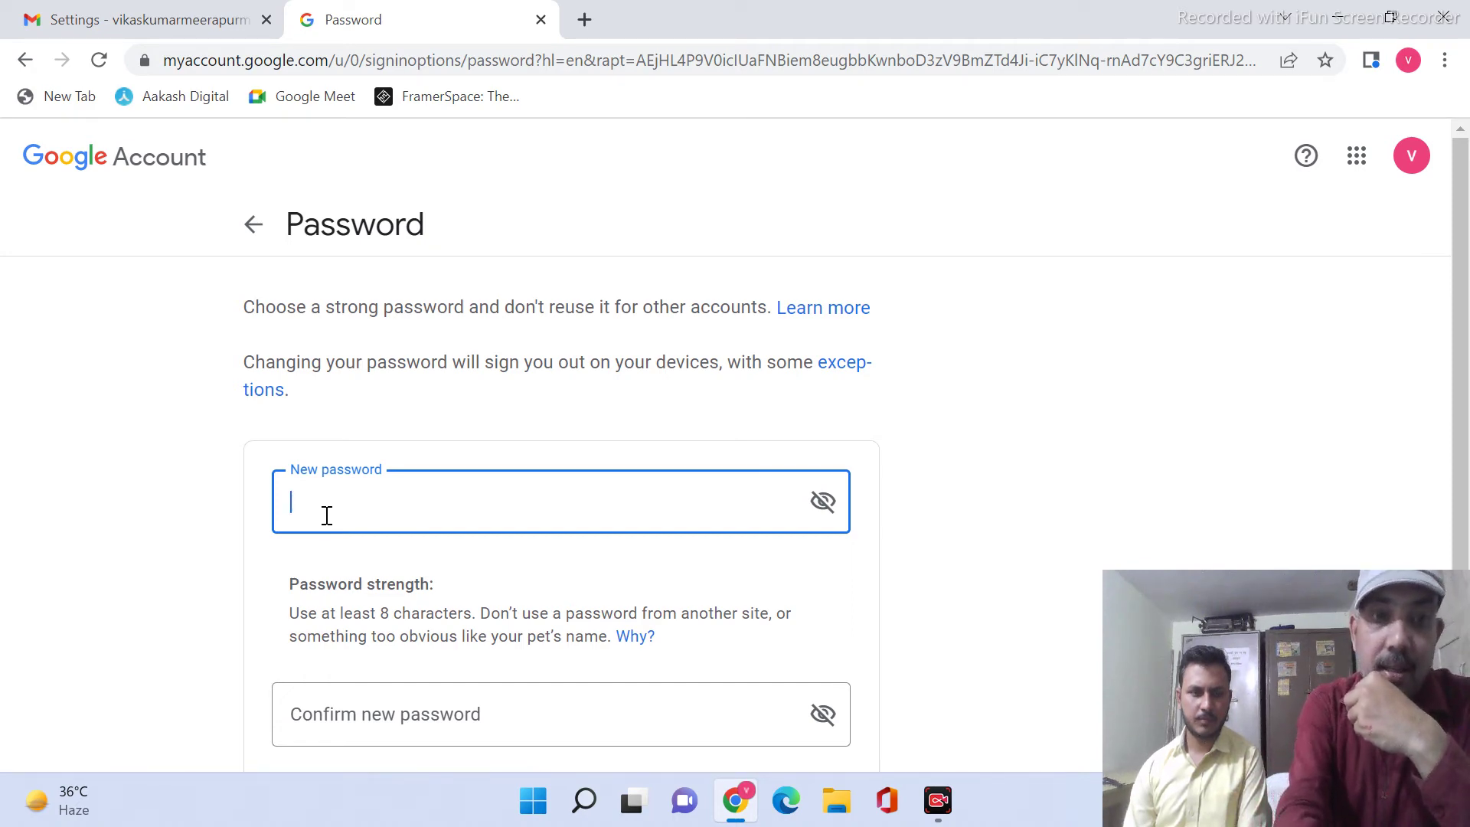
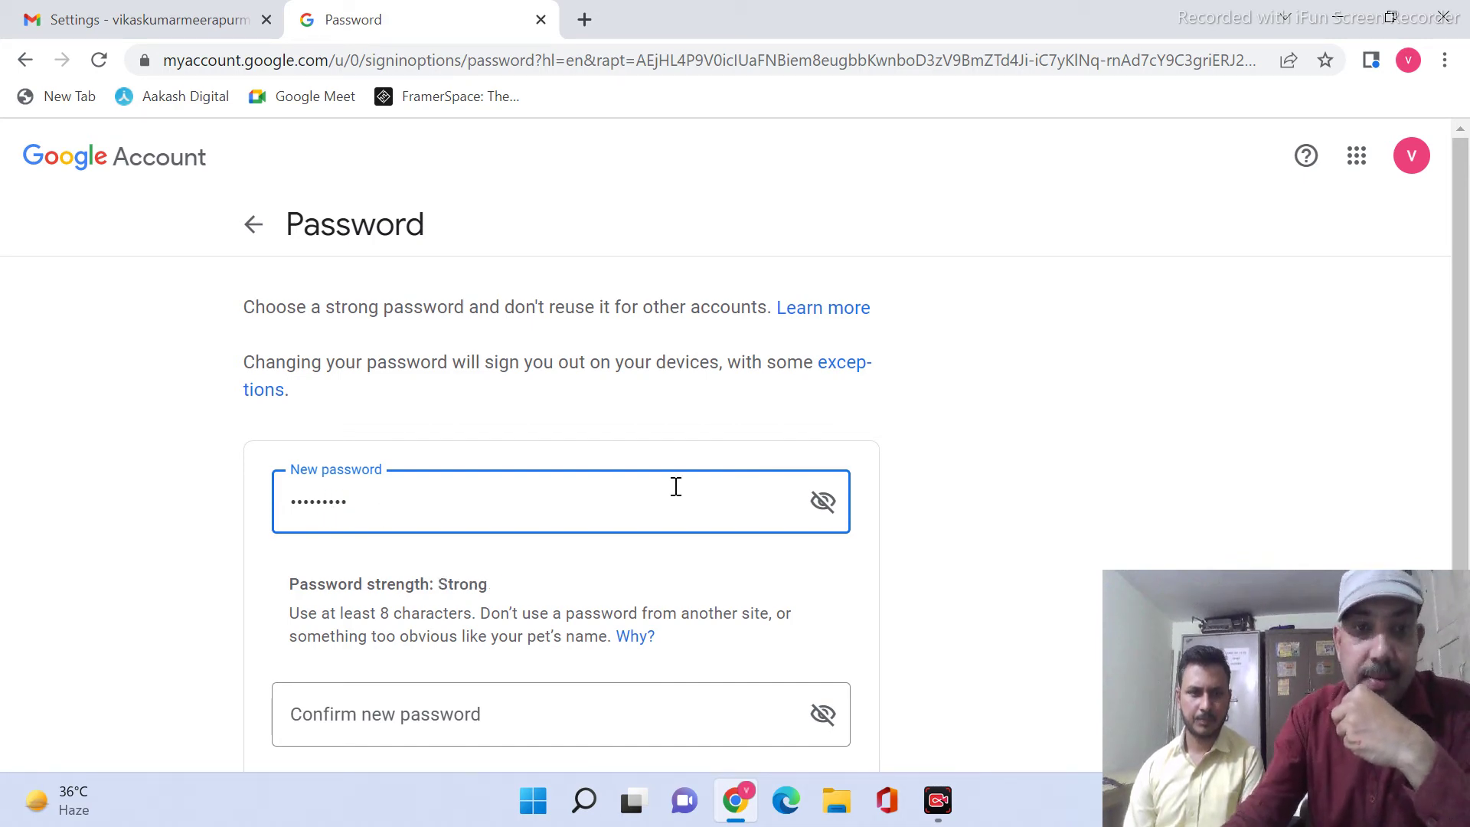
Type a new strong password in New password and reveal it to check it.
left_click(824, 506)
scroll(820, 508, "down", 1)
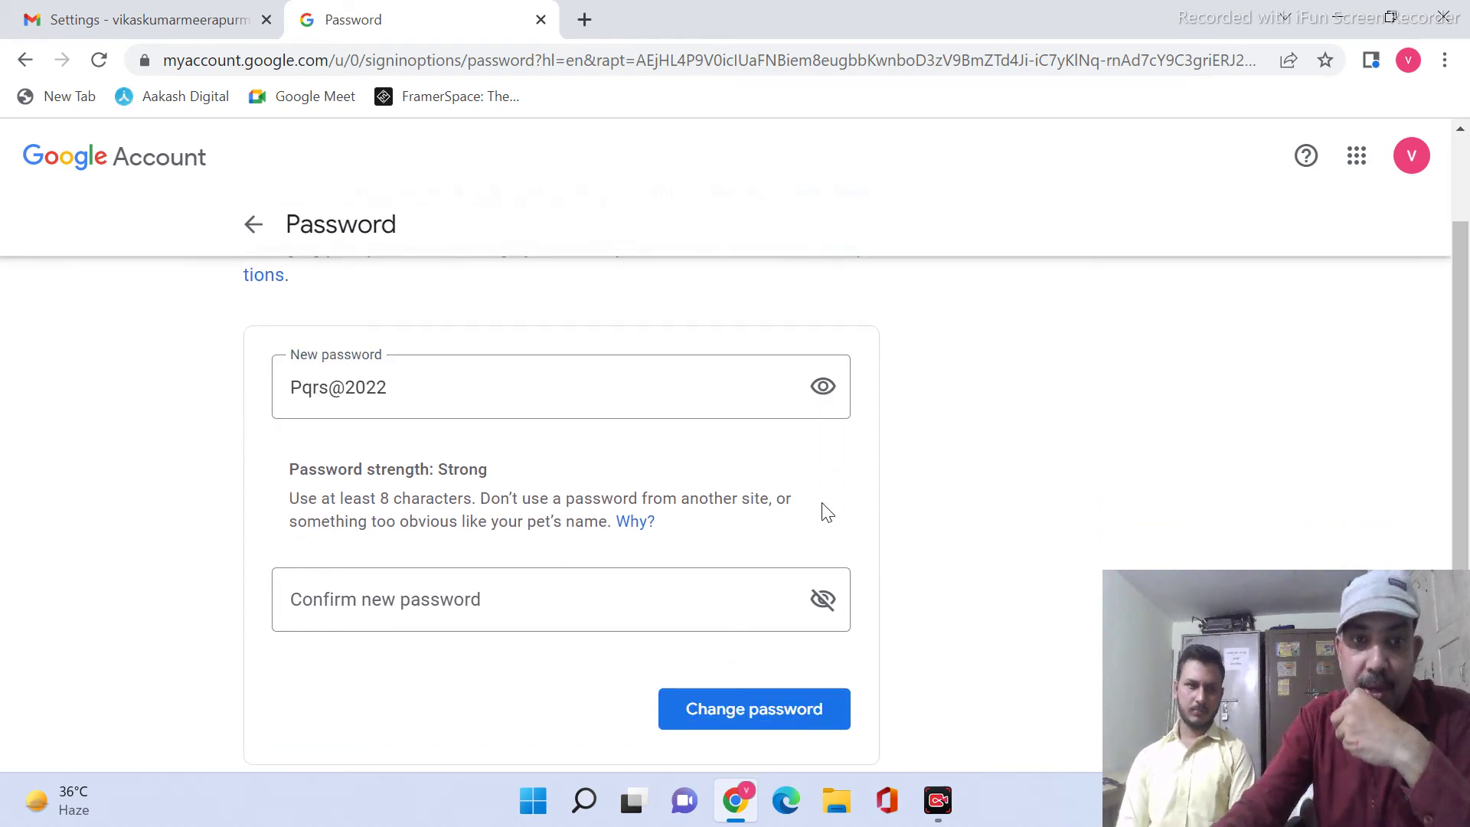
Copy the new password into Confirm new password and submit the password change.
left_click_drag(379, 389, 289, 388)
left_click(389, 391)
right_click(335, 398)
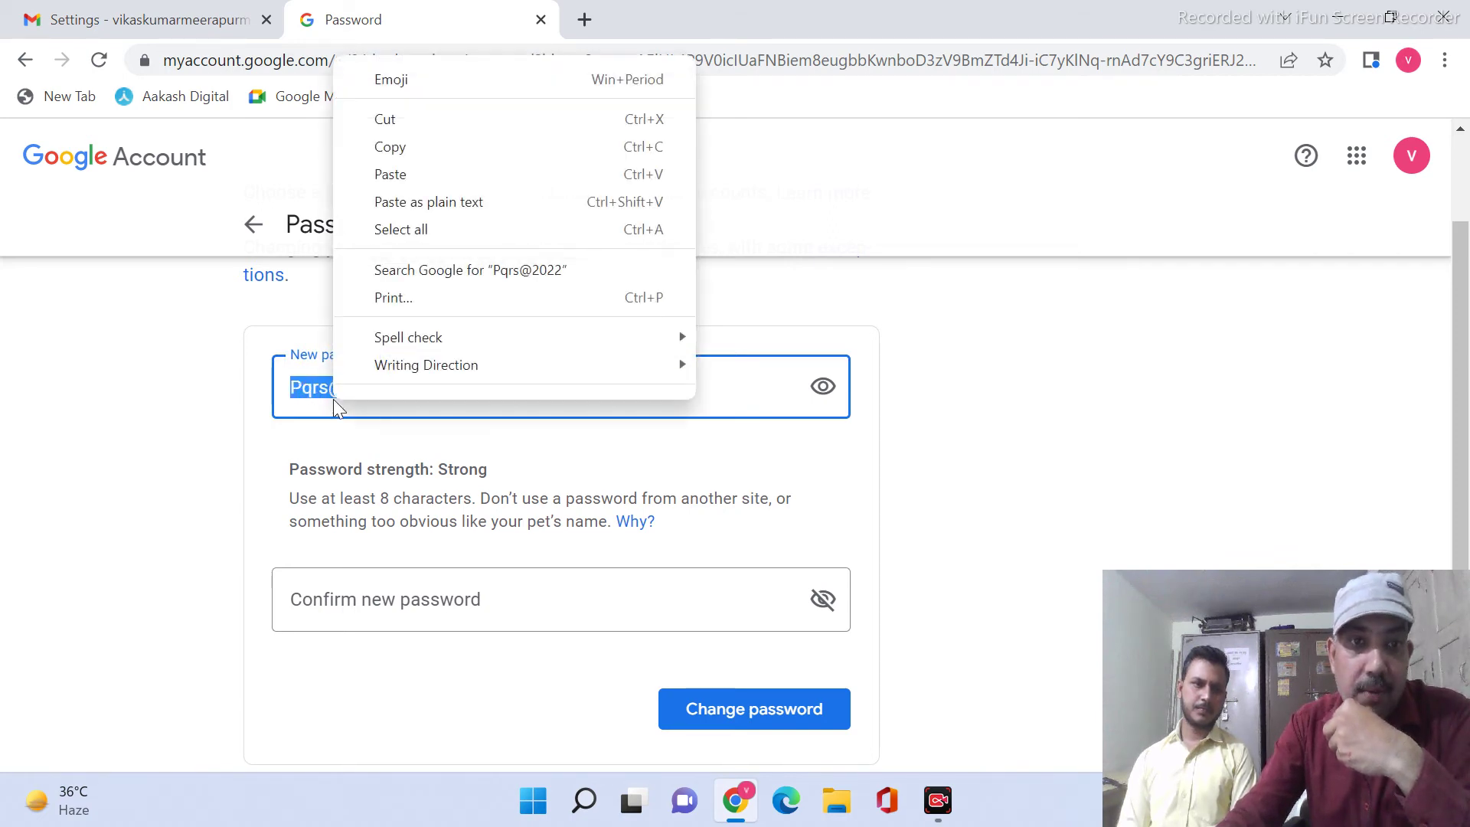
left_click(387, 154)
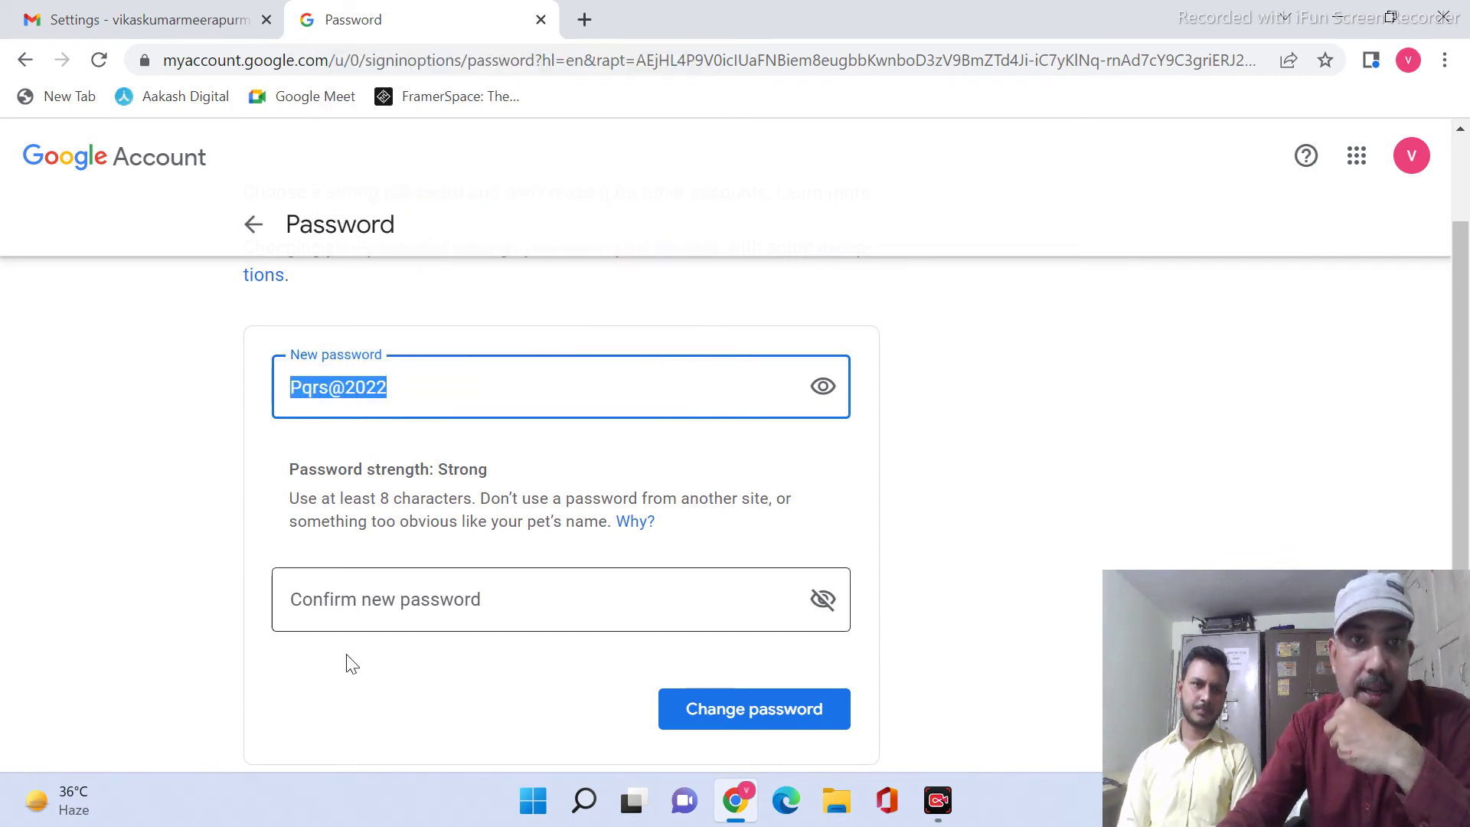
left_click(322, 610)
right_click(308, 601)
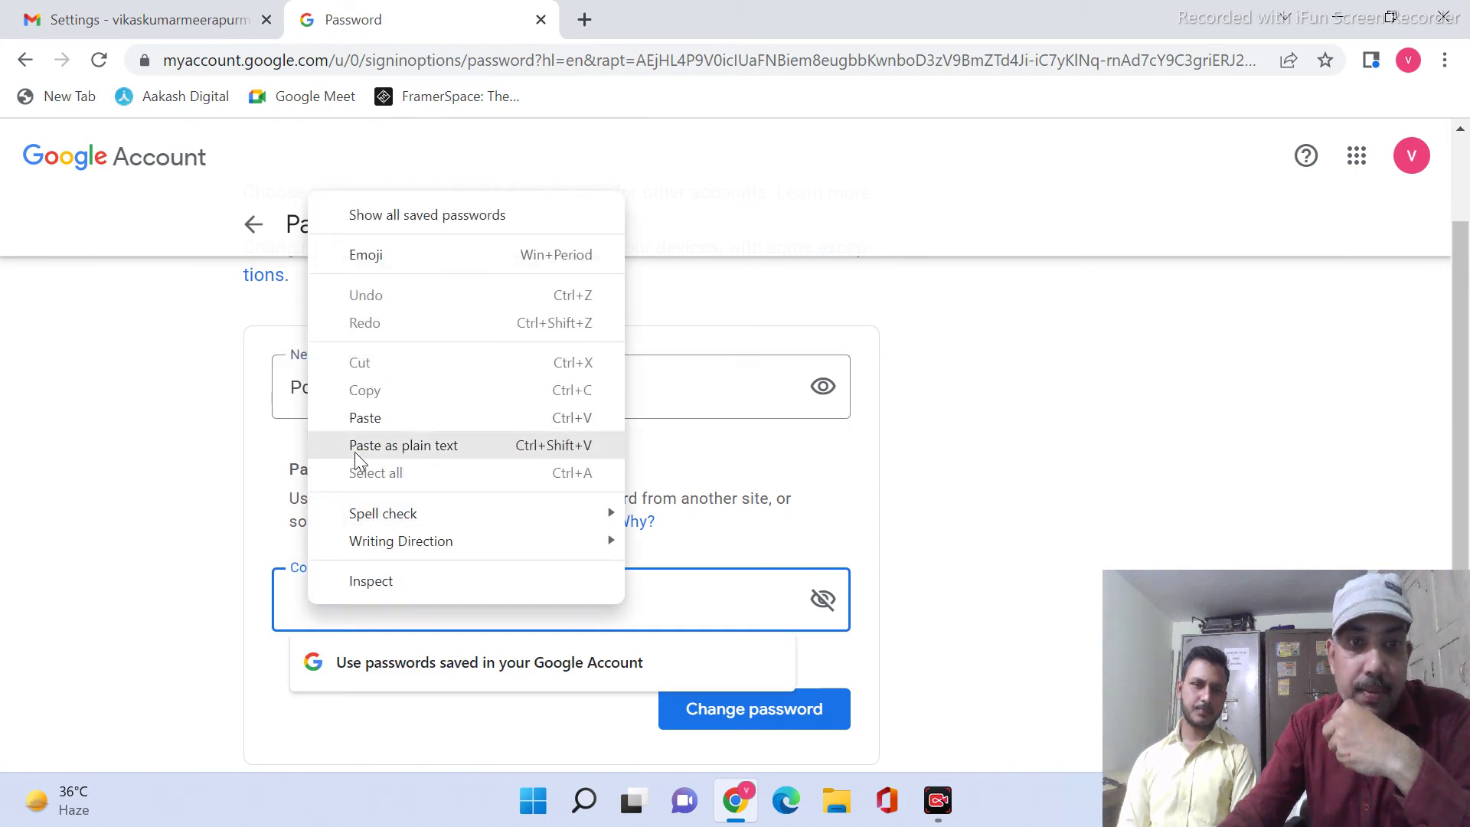
left_click(360, 418)
left_click(719, 718)
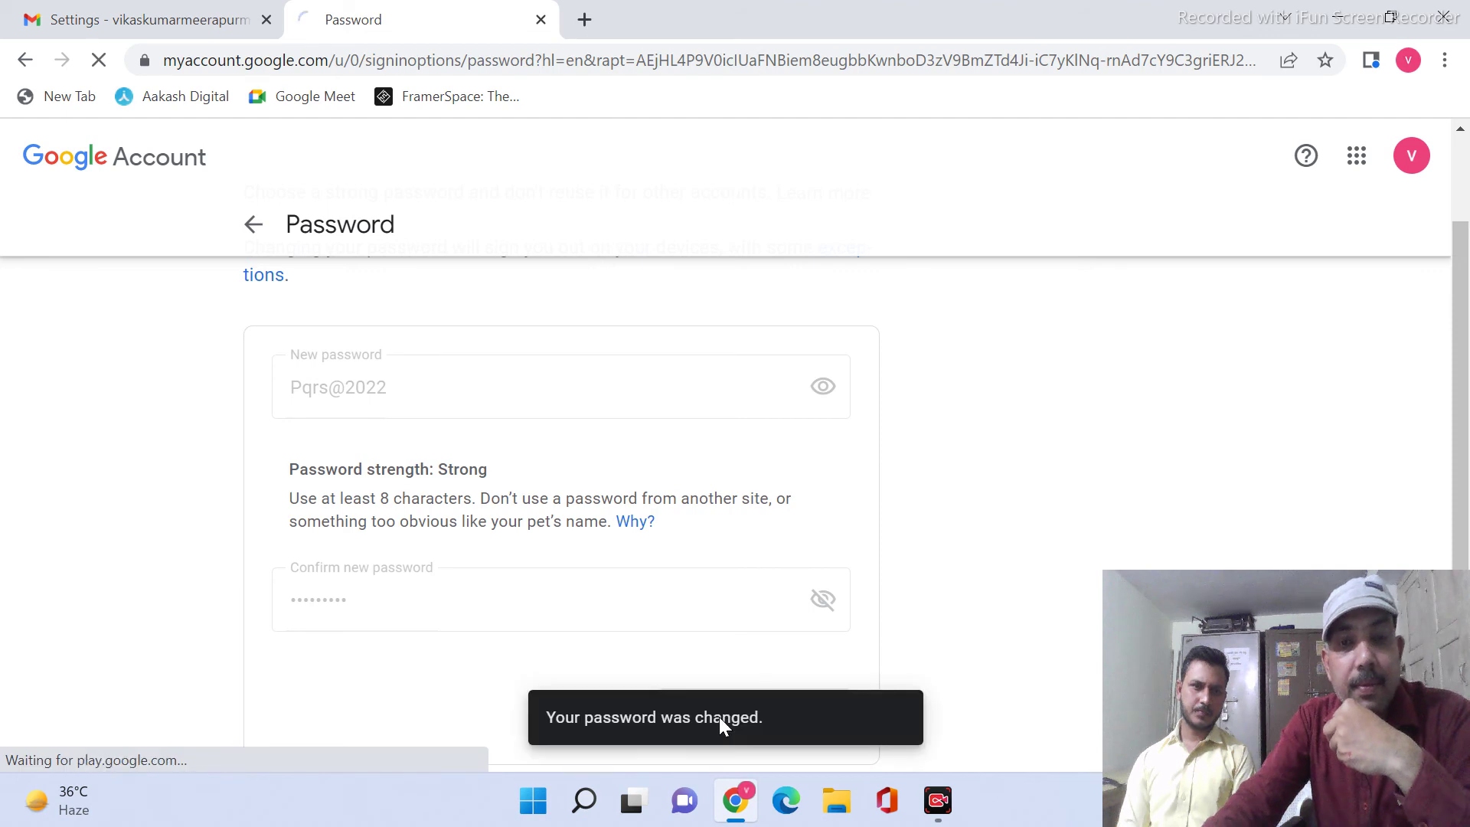